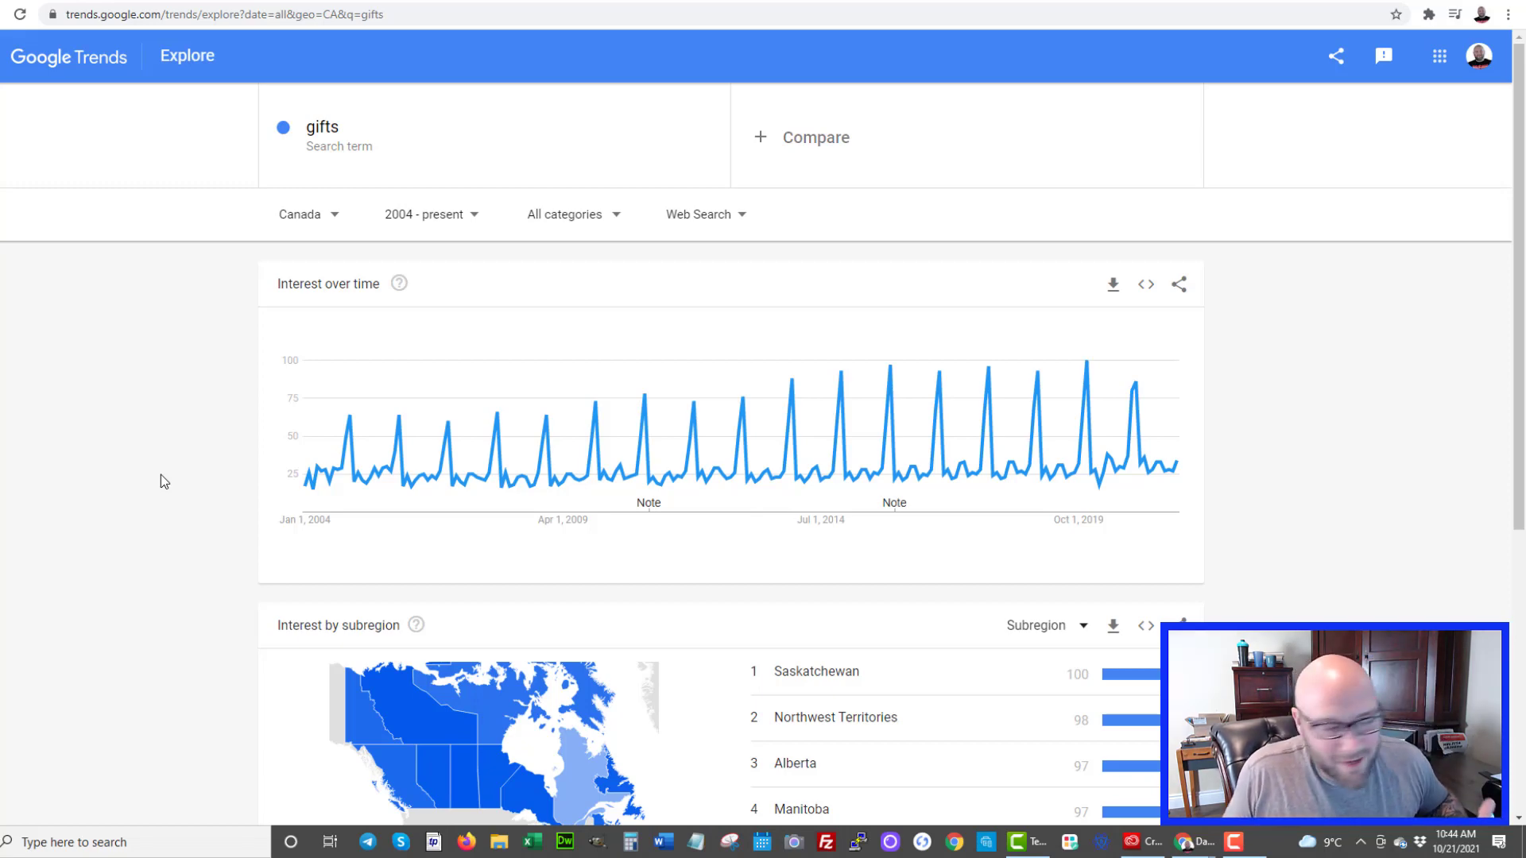
# Step: Filter the MaxBounty campaign list to the E-Commerce category only
pyautogui.hotkey('ctrl', 'Tab')
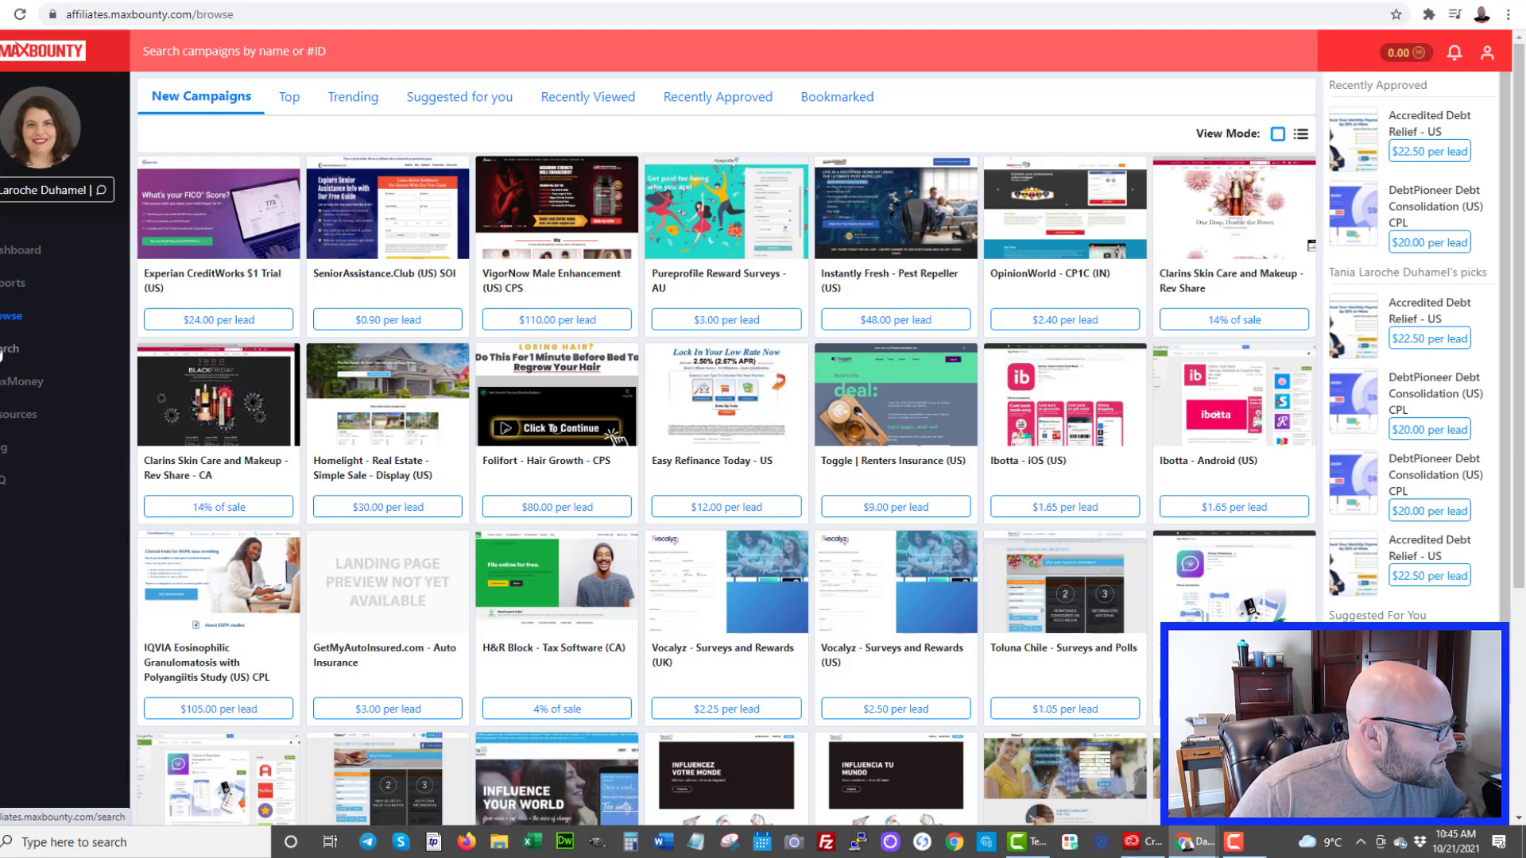
pyautogui.click(3, 354)
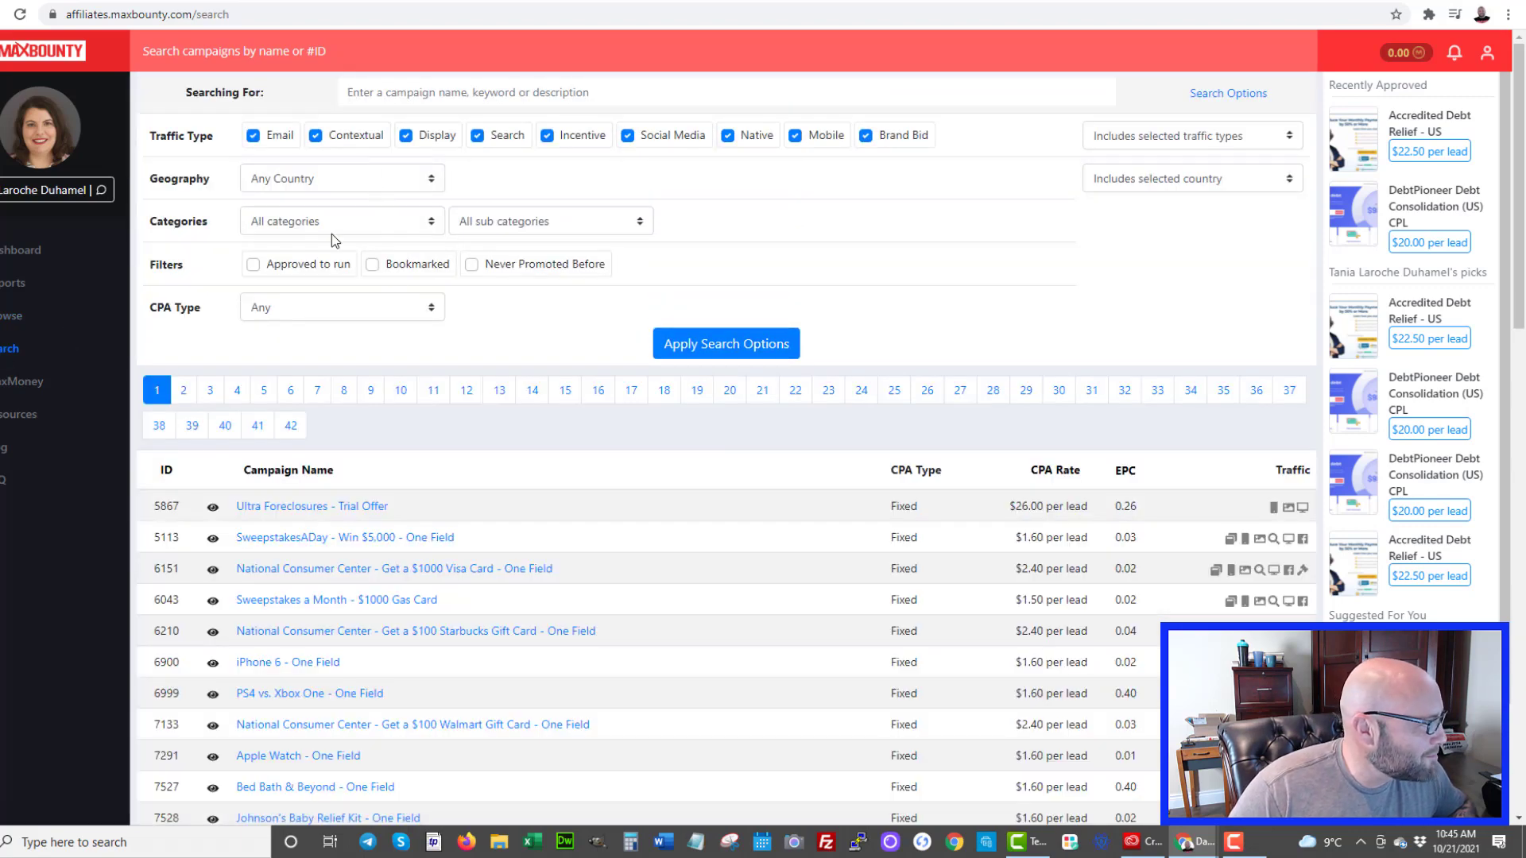
pyautogui.click(332, 227)
pyautogui.click(317, 347)
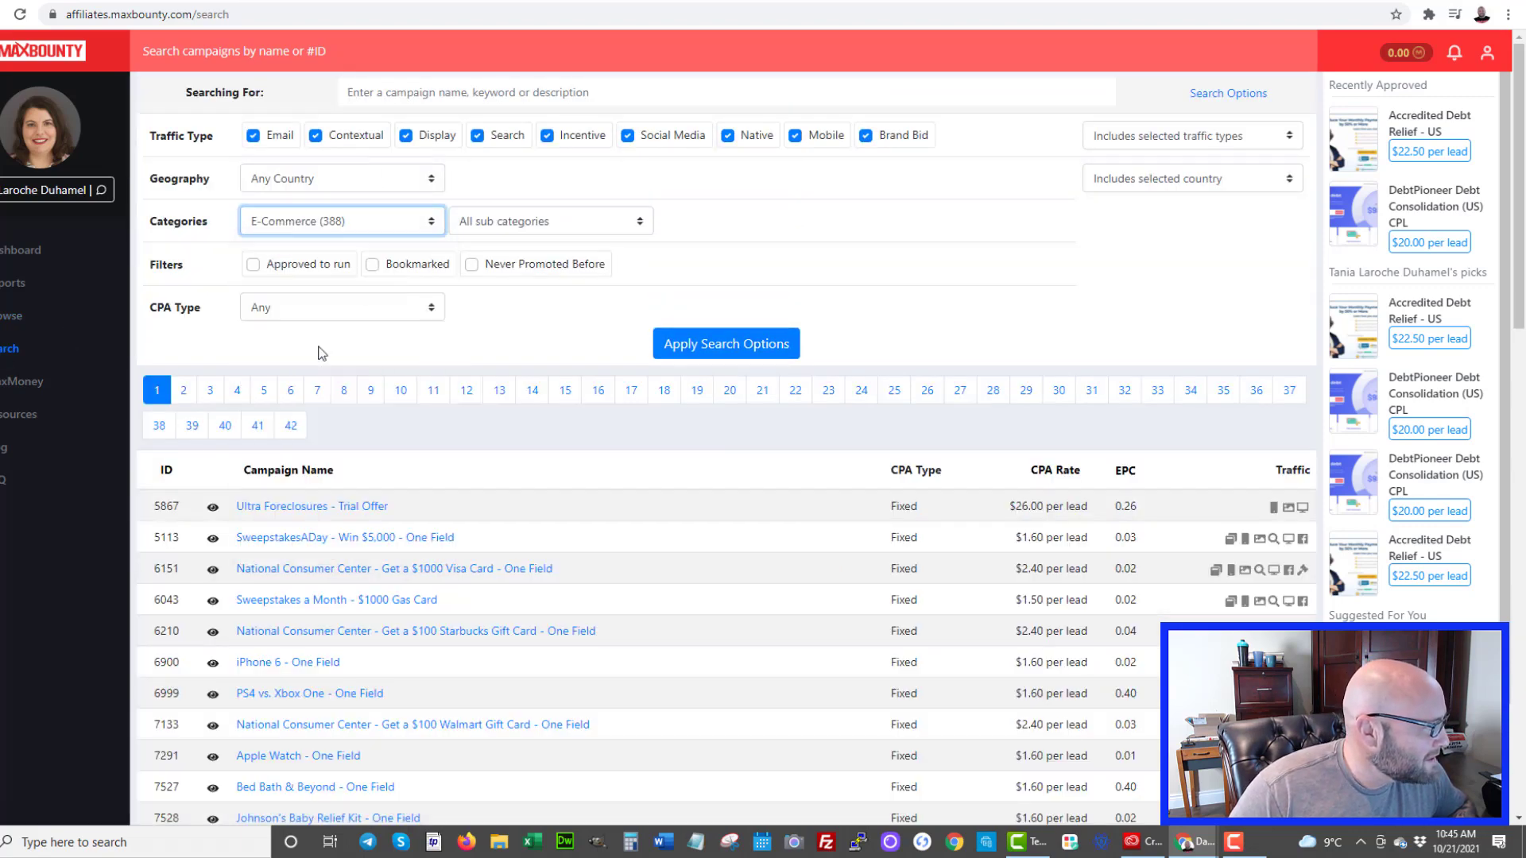
pyautogui.click(699, 351)
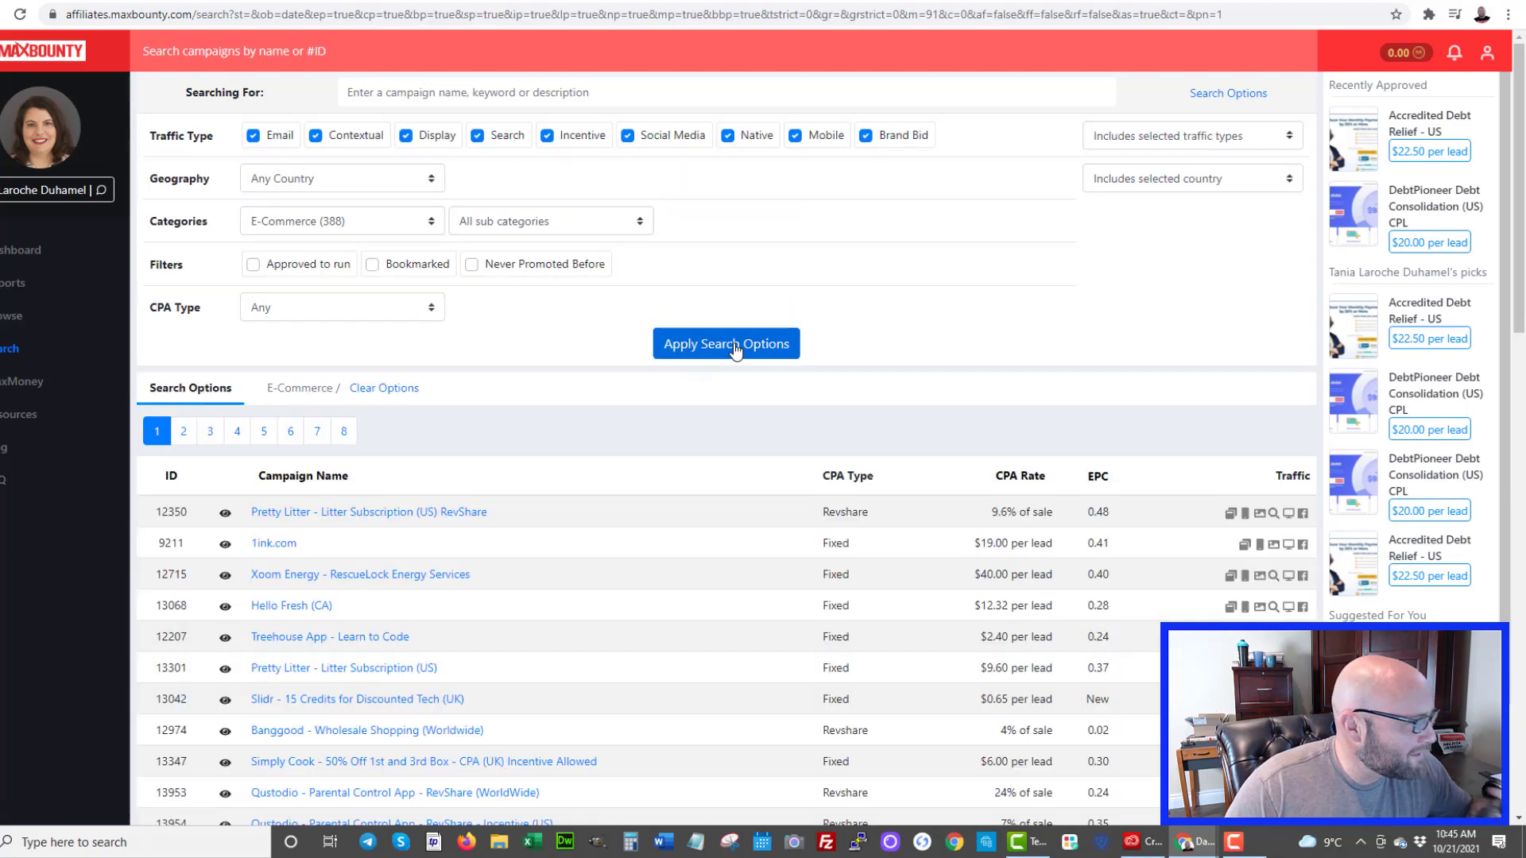
# Step: Scroll through the E-Commerce campaign results, then bring up the Powerhouse Affiliate homepage
pyautogui.scroll(-1, 667, 472)
pyautogui.scroll(-15, 696, 474)
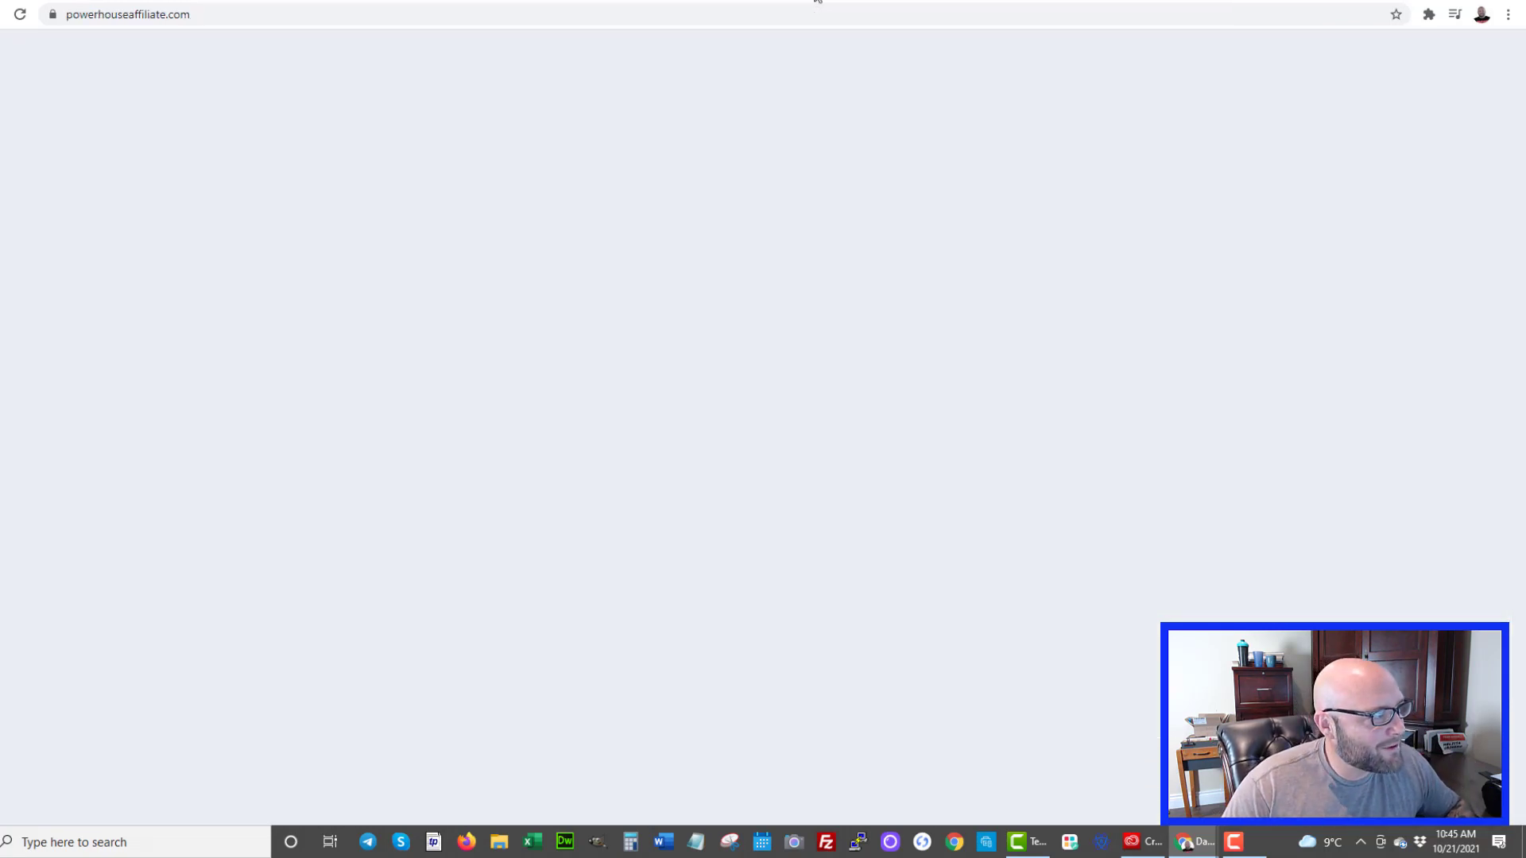
pyautogui.click(936, 4)
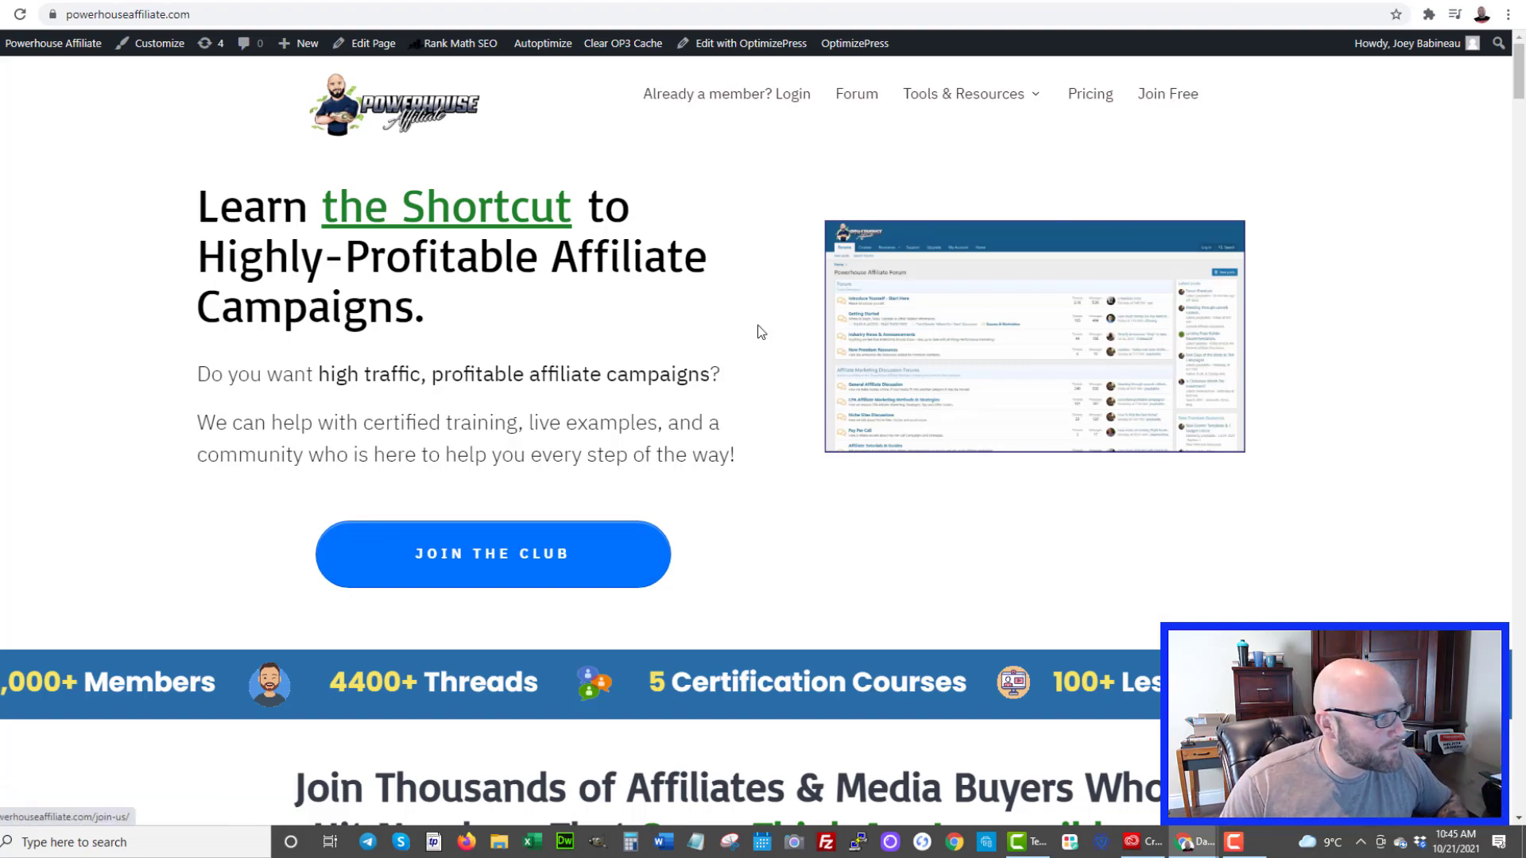
pyautogui.scroll(-15, 755, 349)
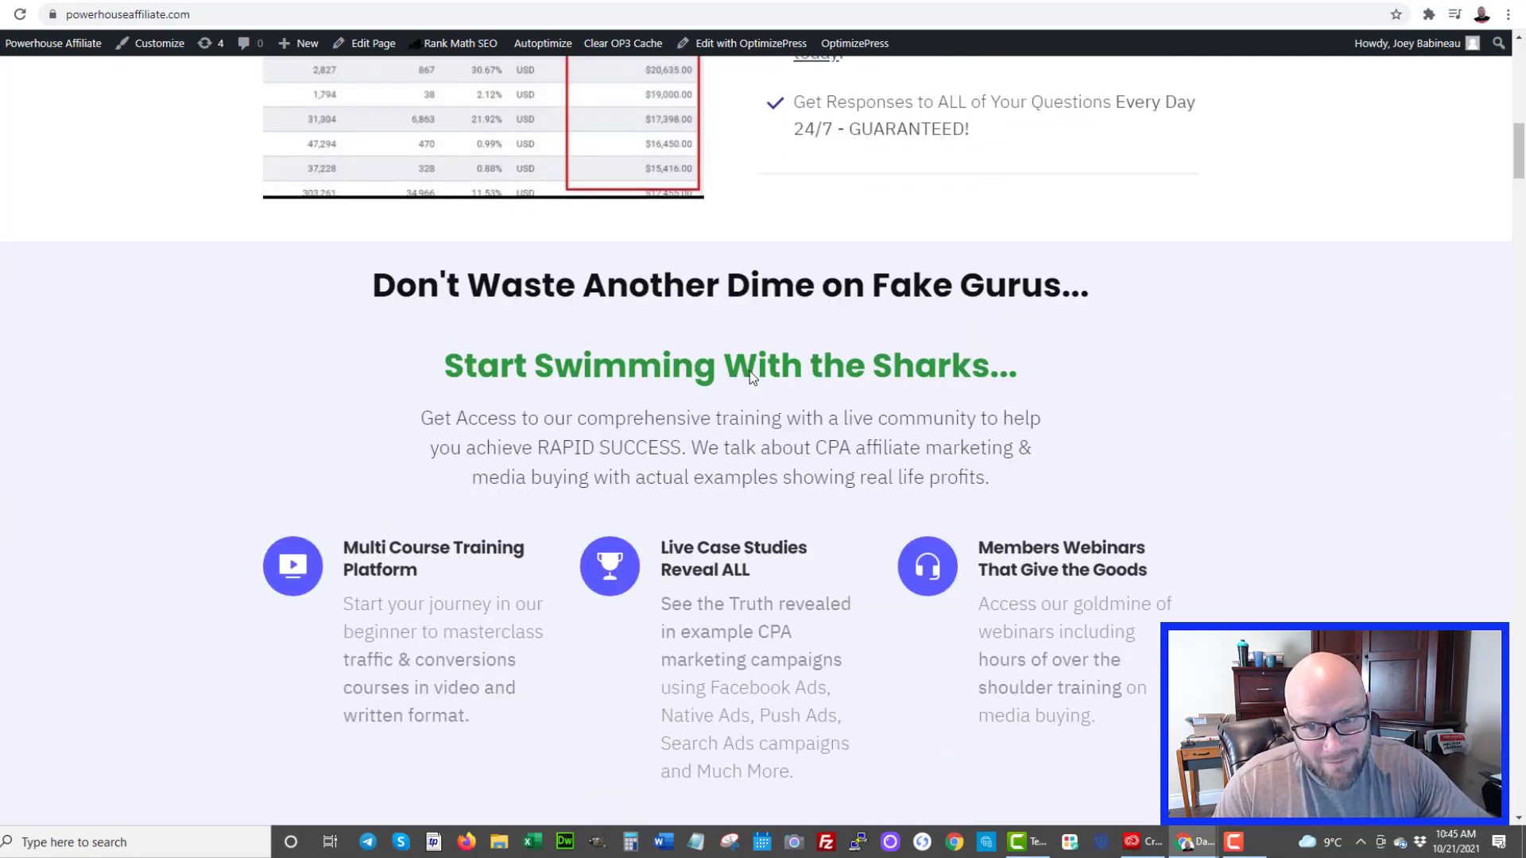
pyautogui.scroll(15, 750, 370)
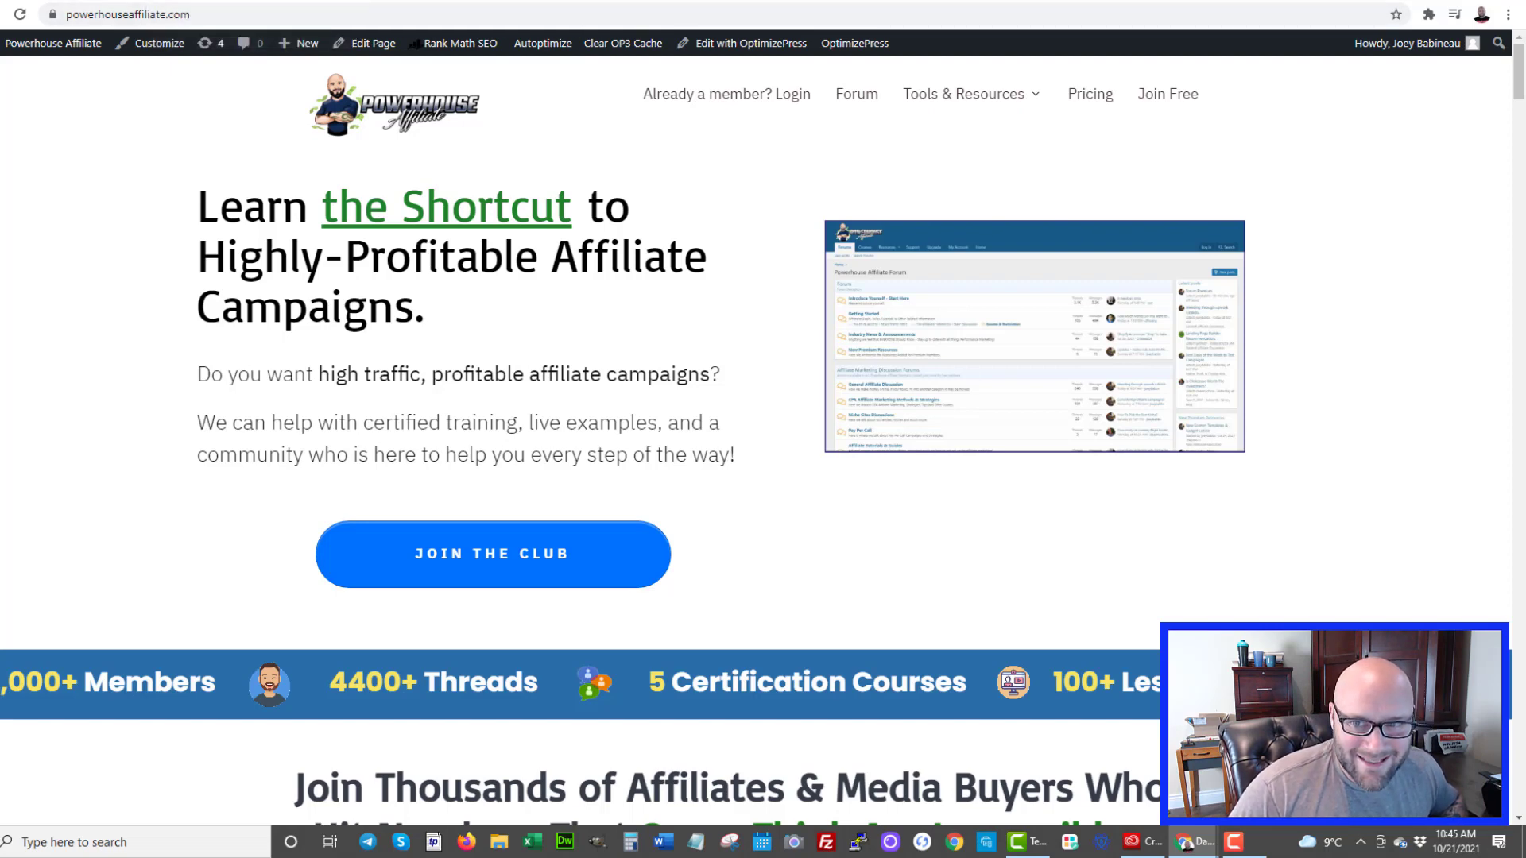
# Step: Open the Knee Hero - Knee Brace campaign (ID 22403, $36.00 per lead) from the MaxBounty results
pyautogui.hotkey('ctrl', 'Tab')
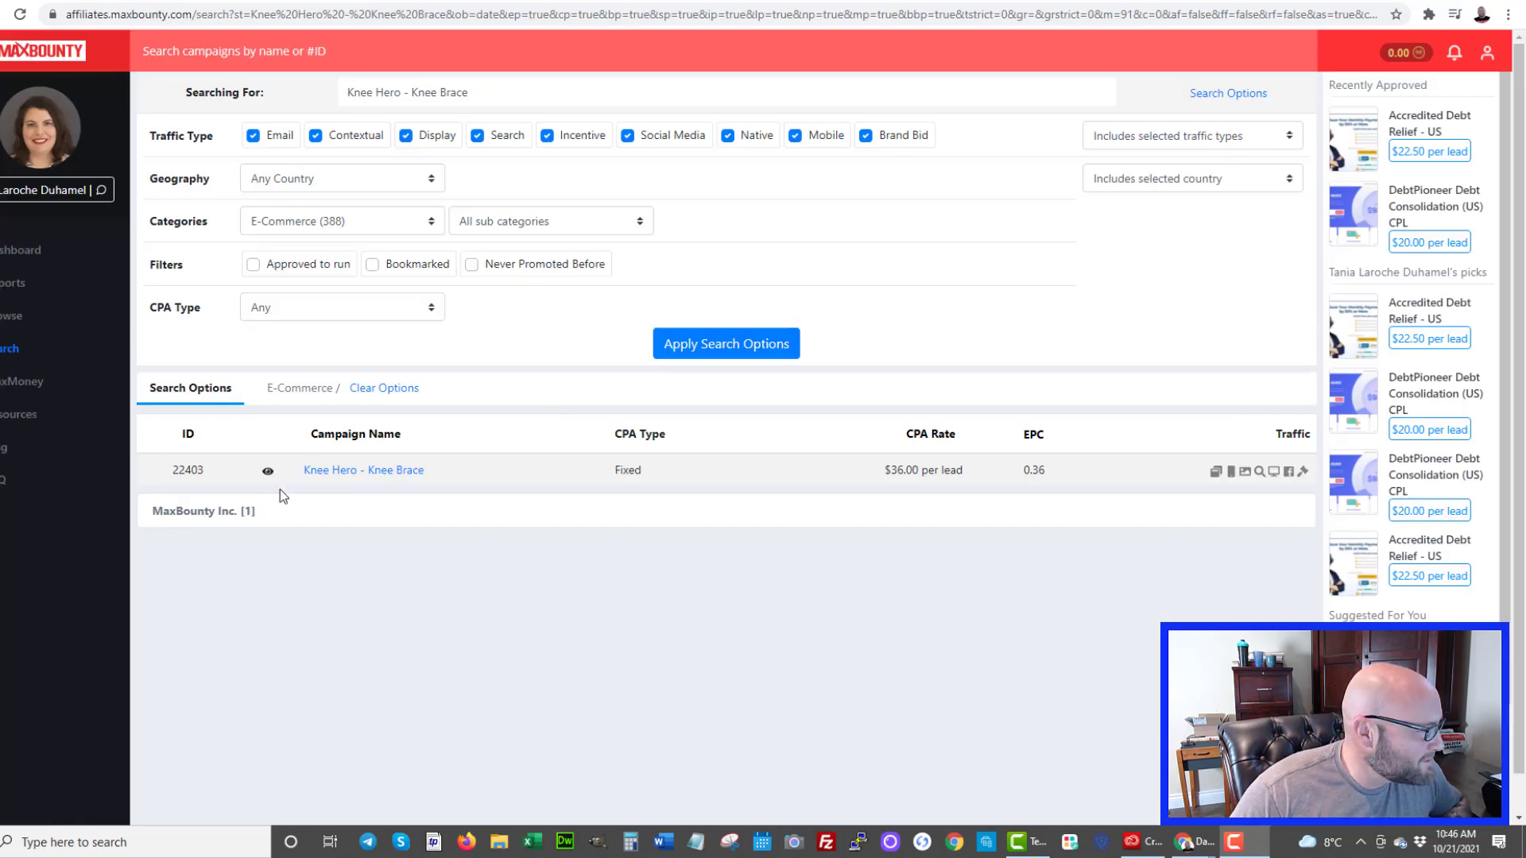
pyautogui.moveTo(272, 474)
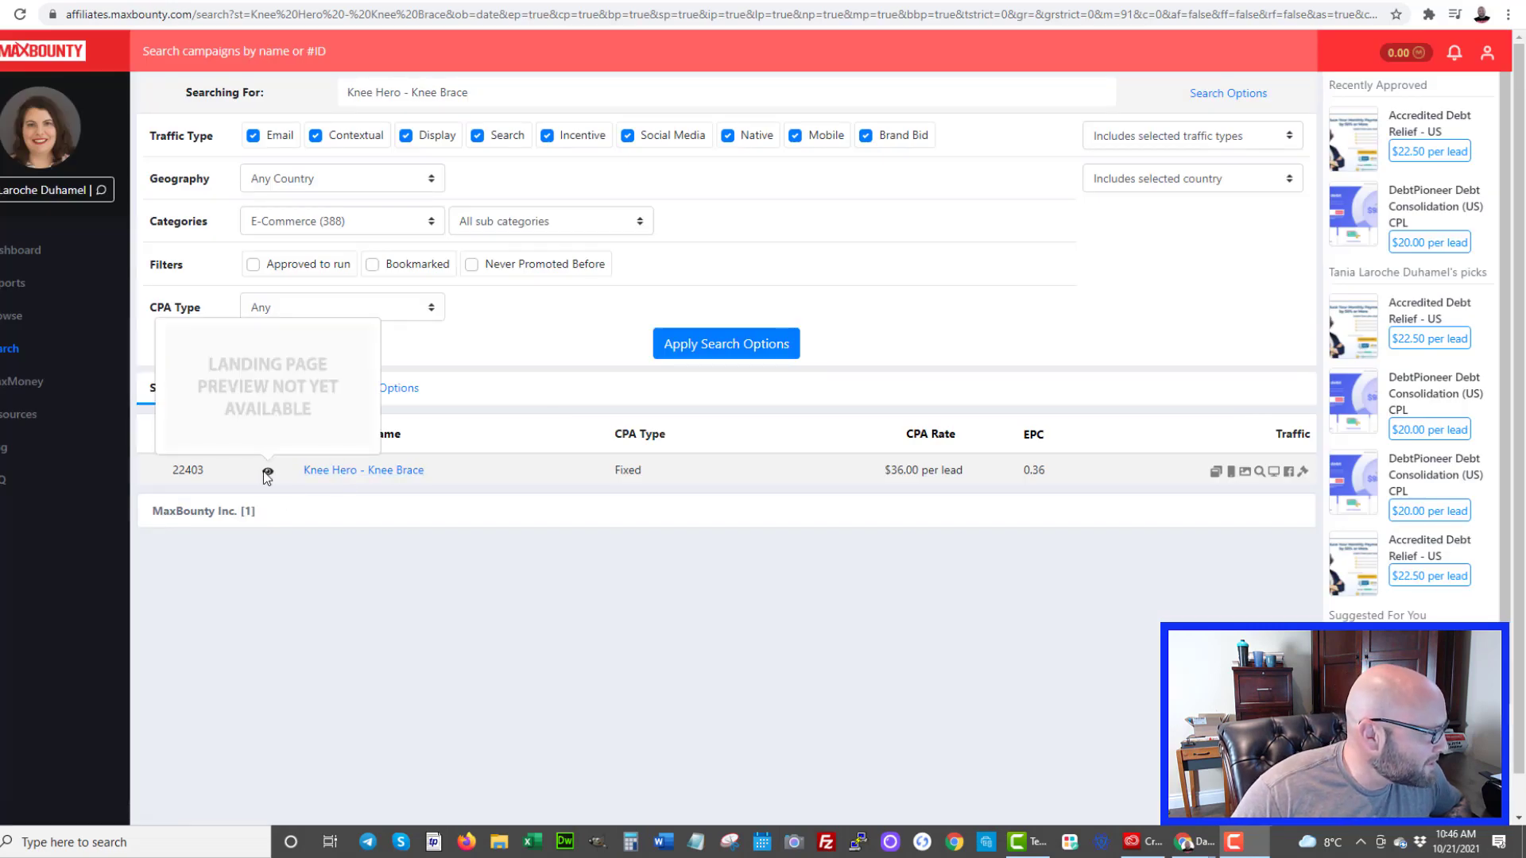
pyautogui.click(324, 471)
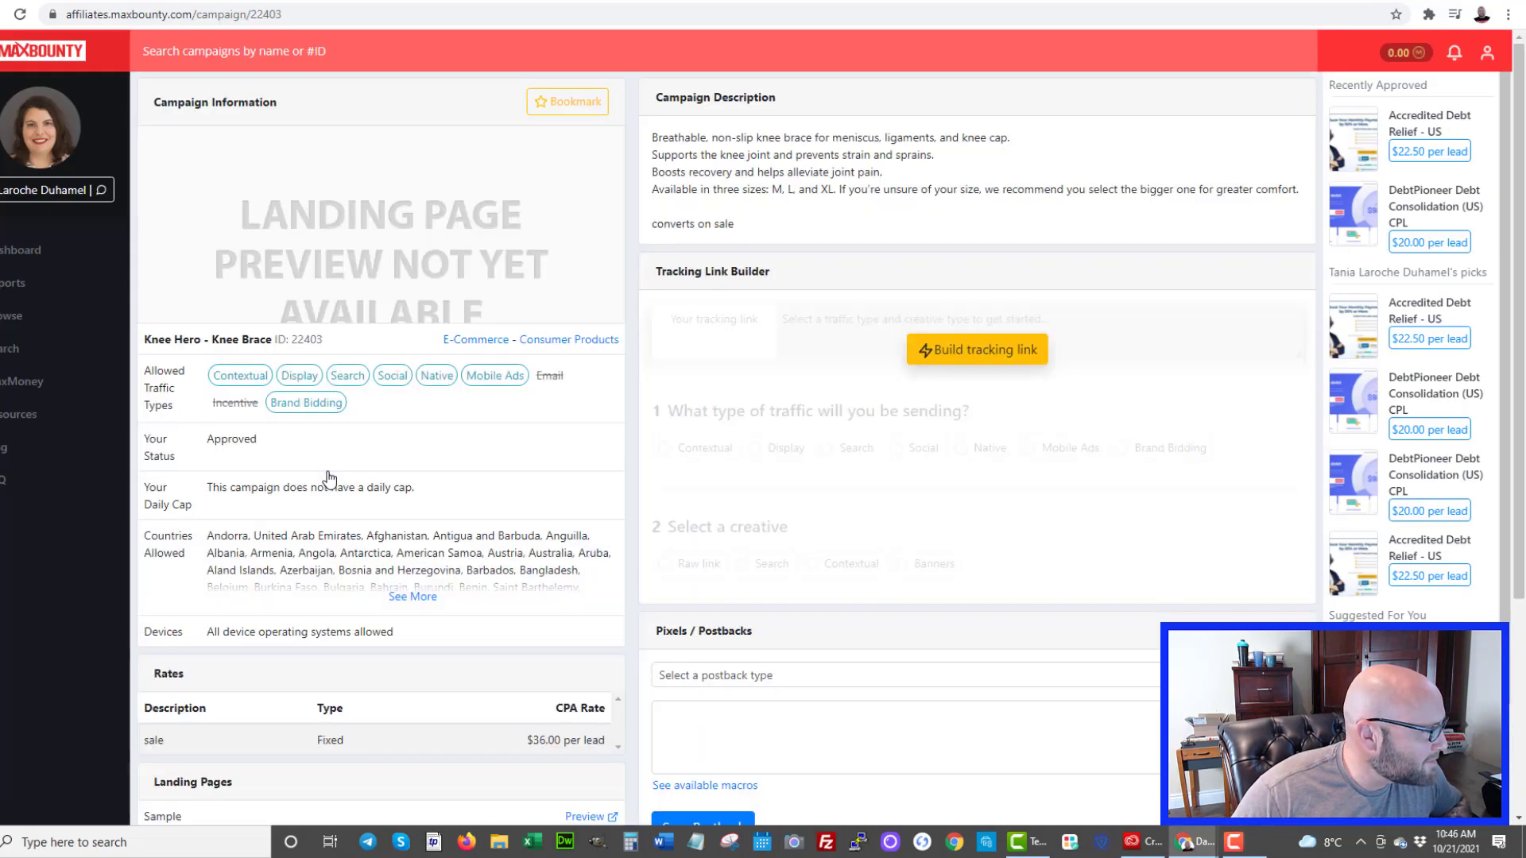
pyautogui.scroll(-3, 476, 560)
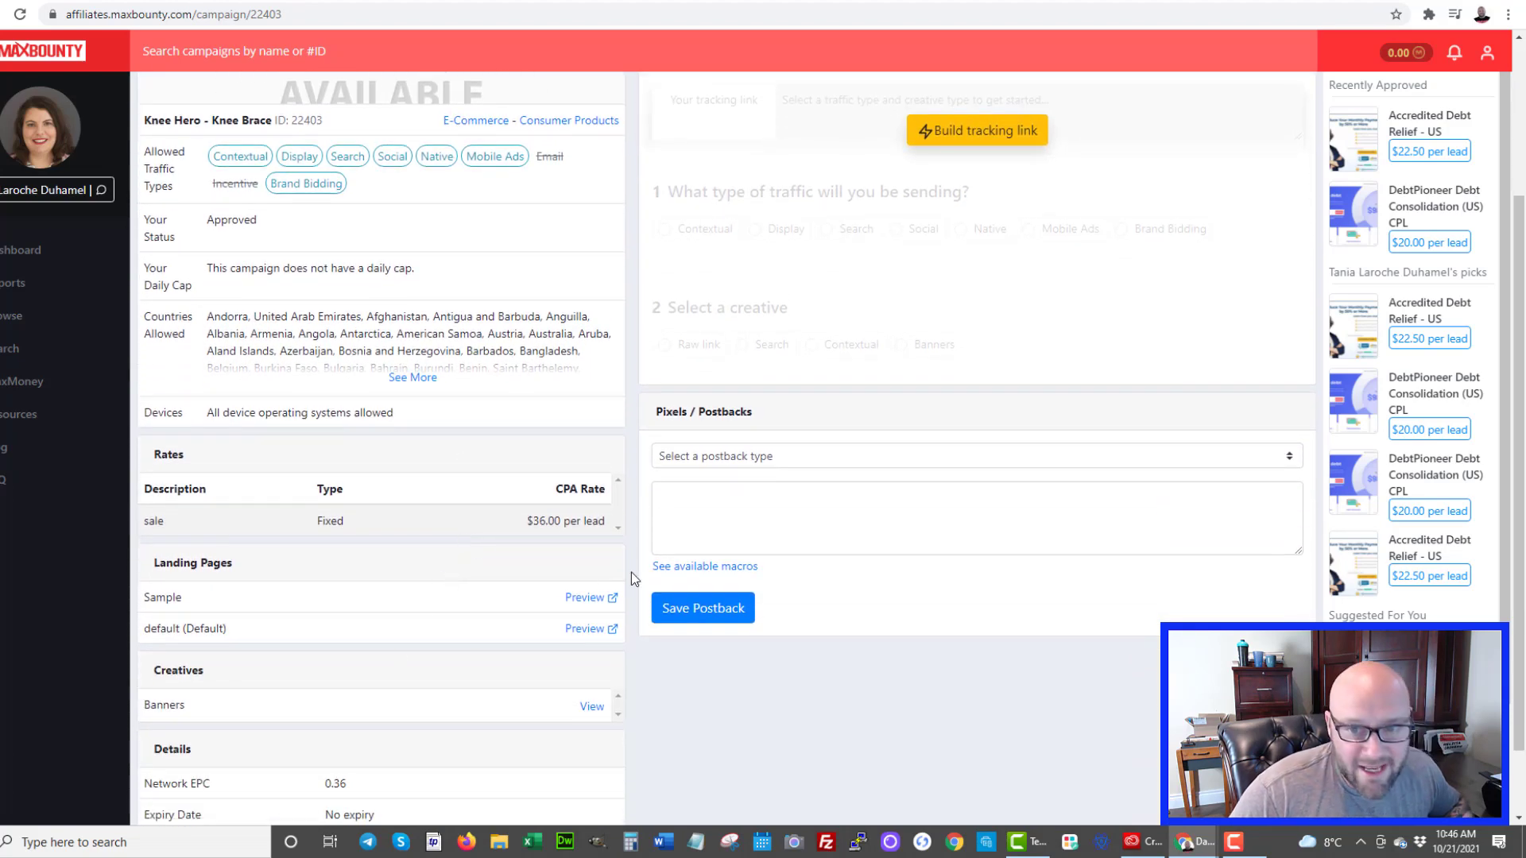
# Step: Preview the Sample landing page, a Relief Medic Journal knee-sleeve advertorial, and read down through it
pyautogui.click(585, 601)
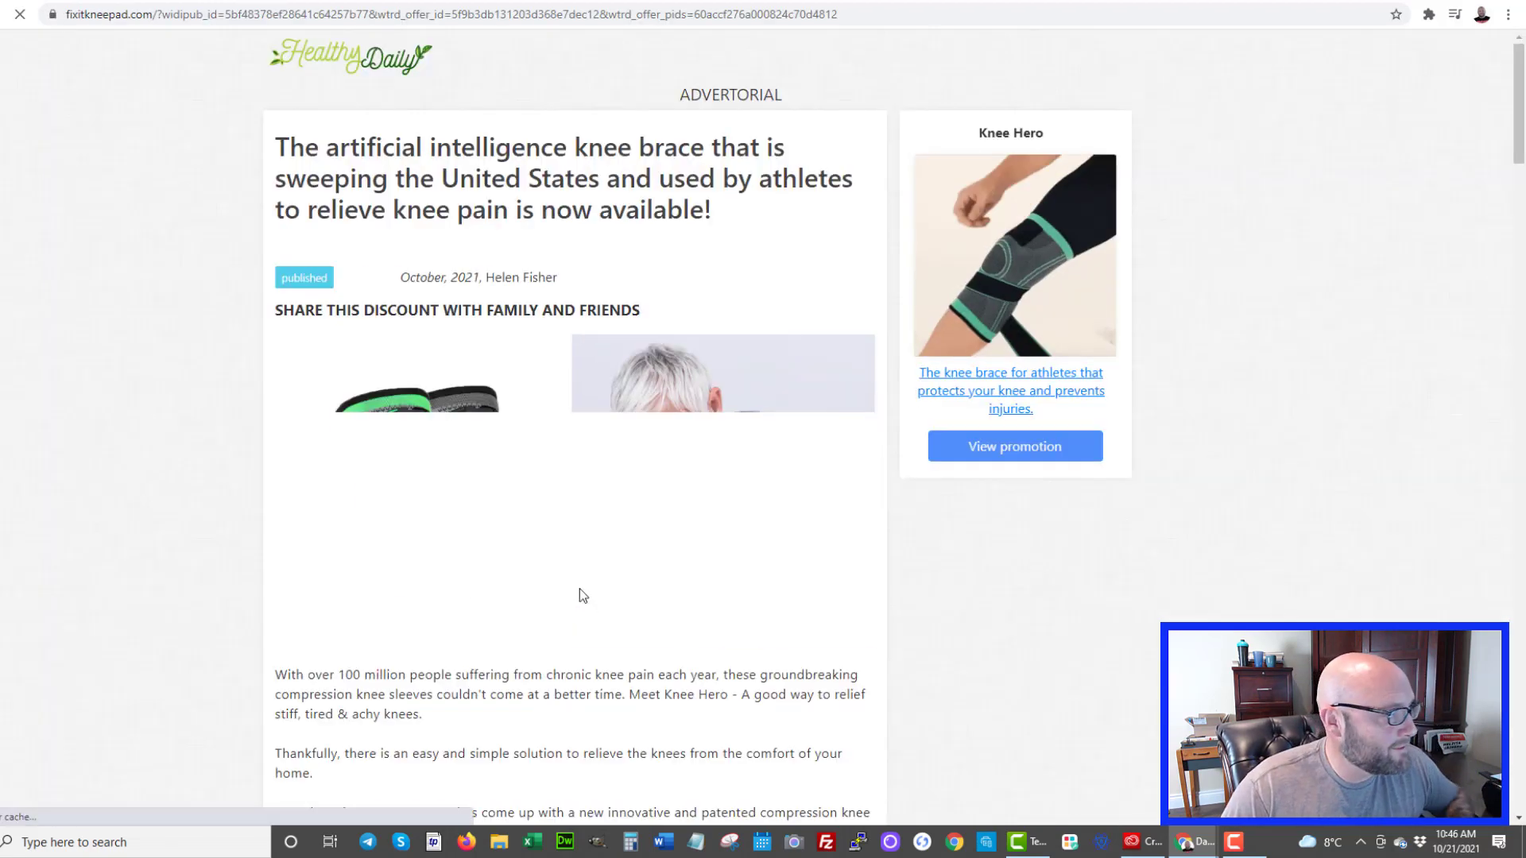
pyautogui.scroll(-1, 433, 517)
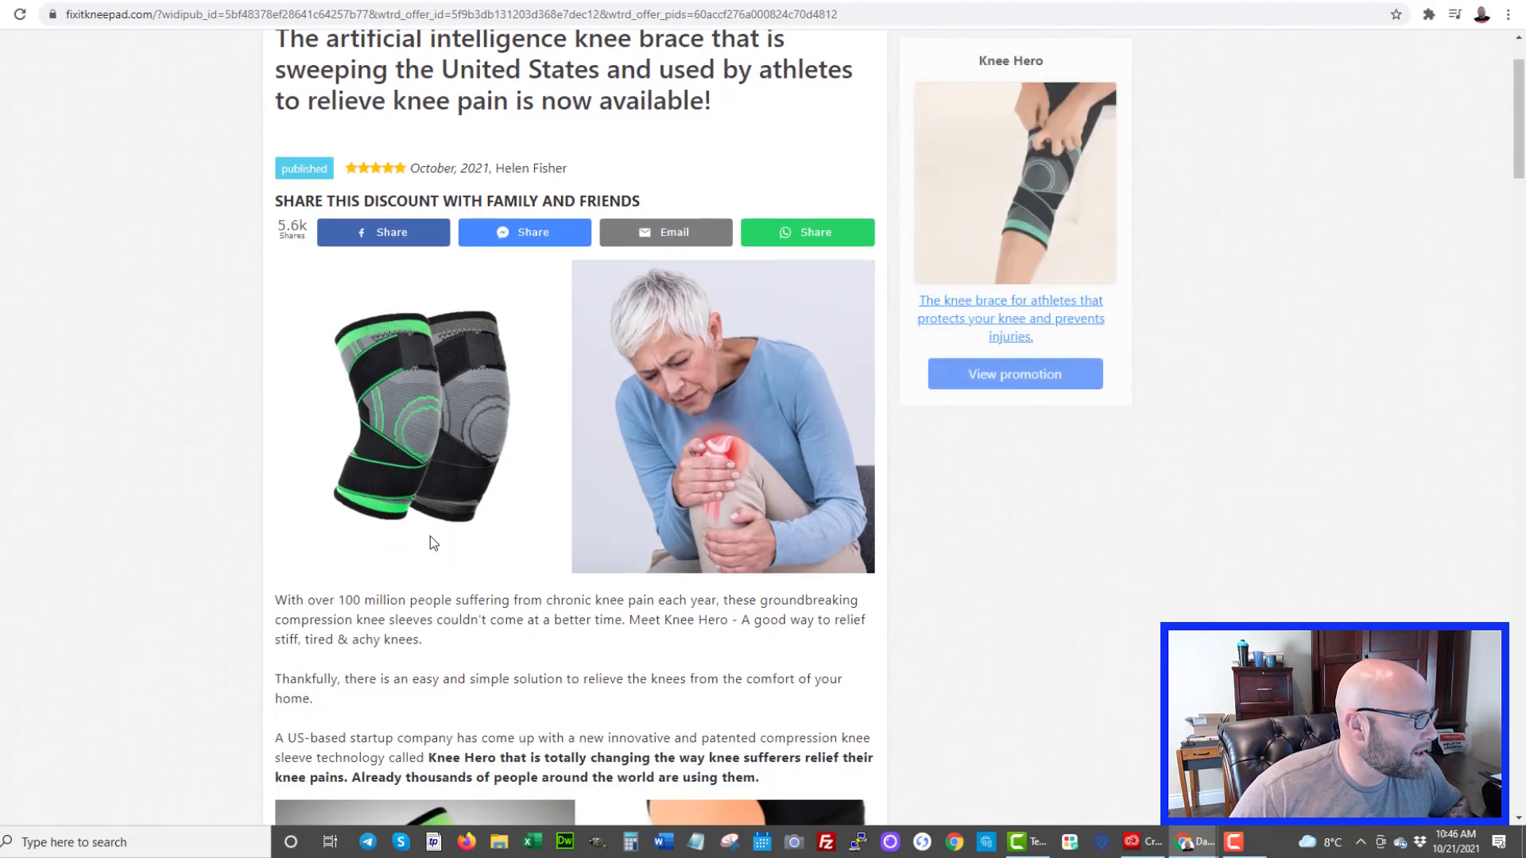
pyautogui.scroll(-5, 431, 538)
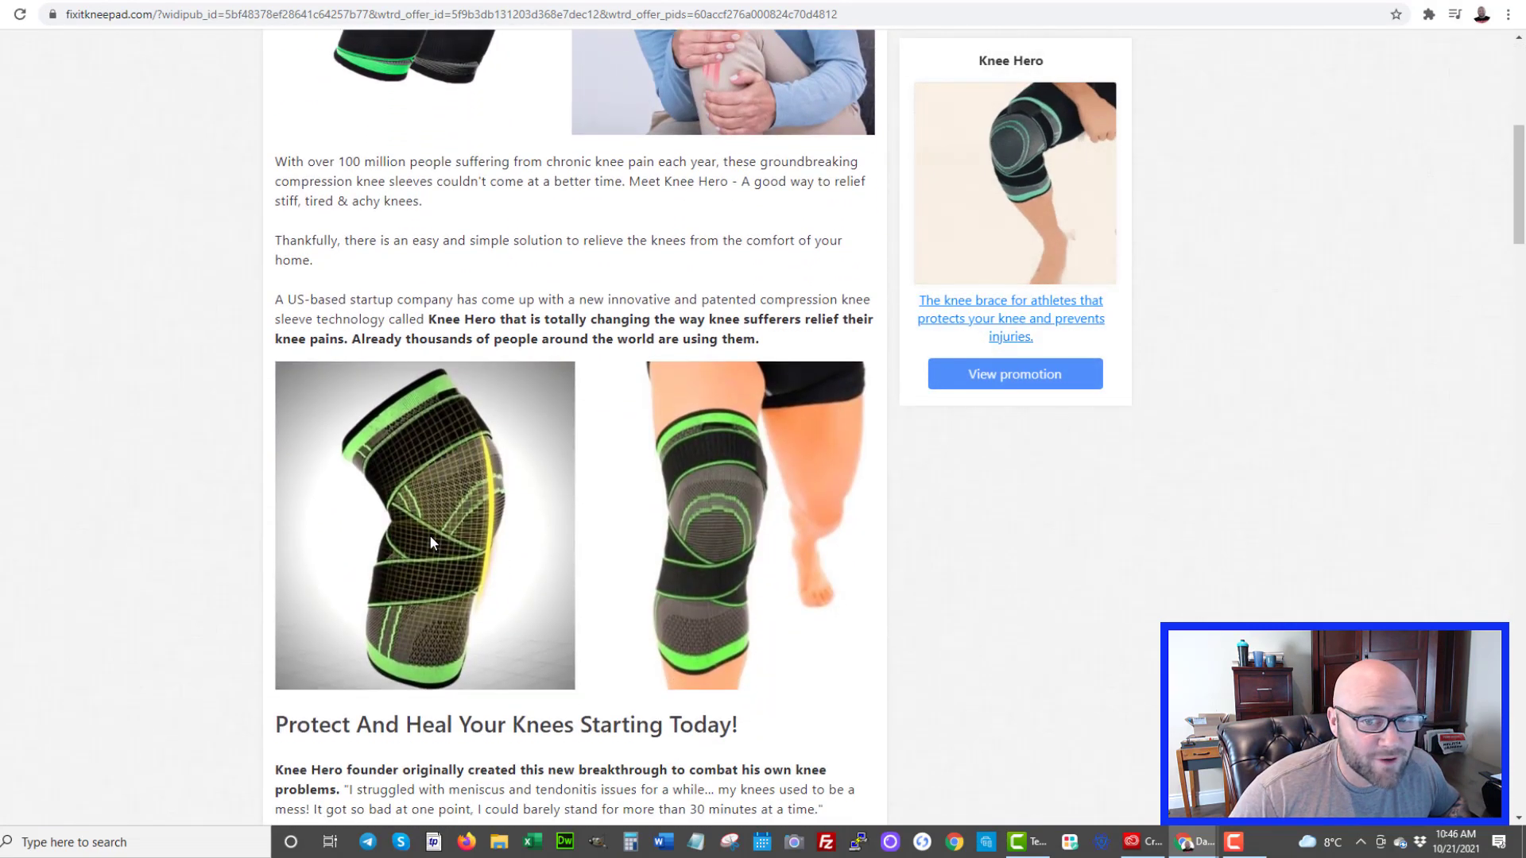
pyautogui.scroll(-1, 429, 535)
pyautogui.scroll(-2, 431, 535)
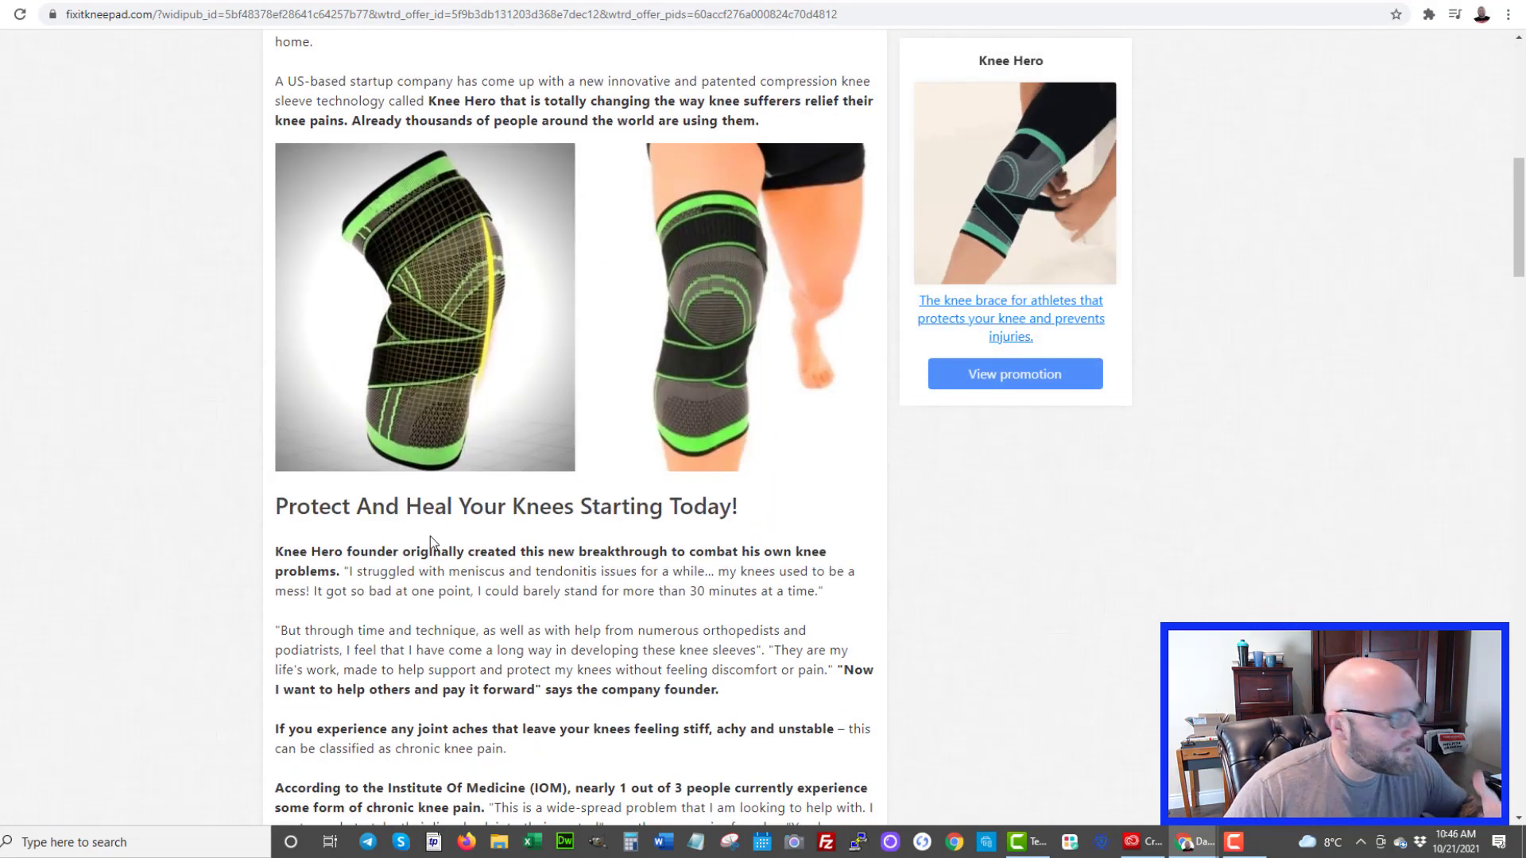
pyautogui.scroll(-10, 430, 536)
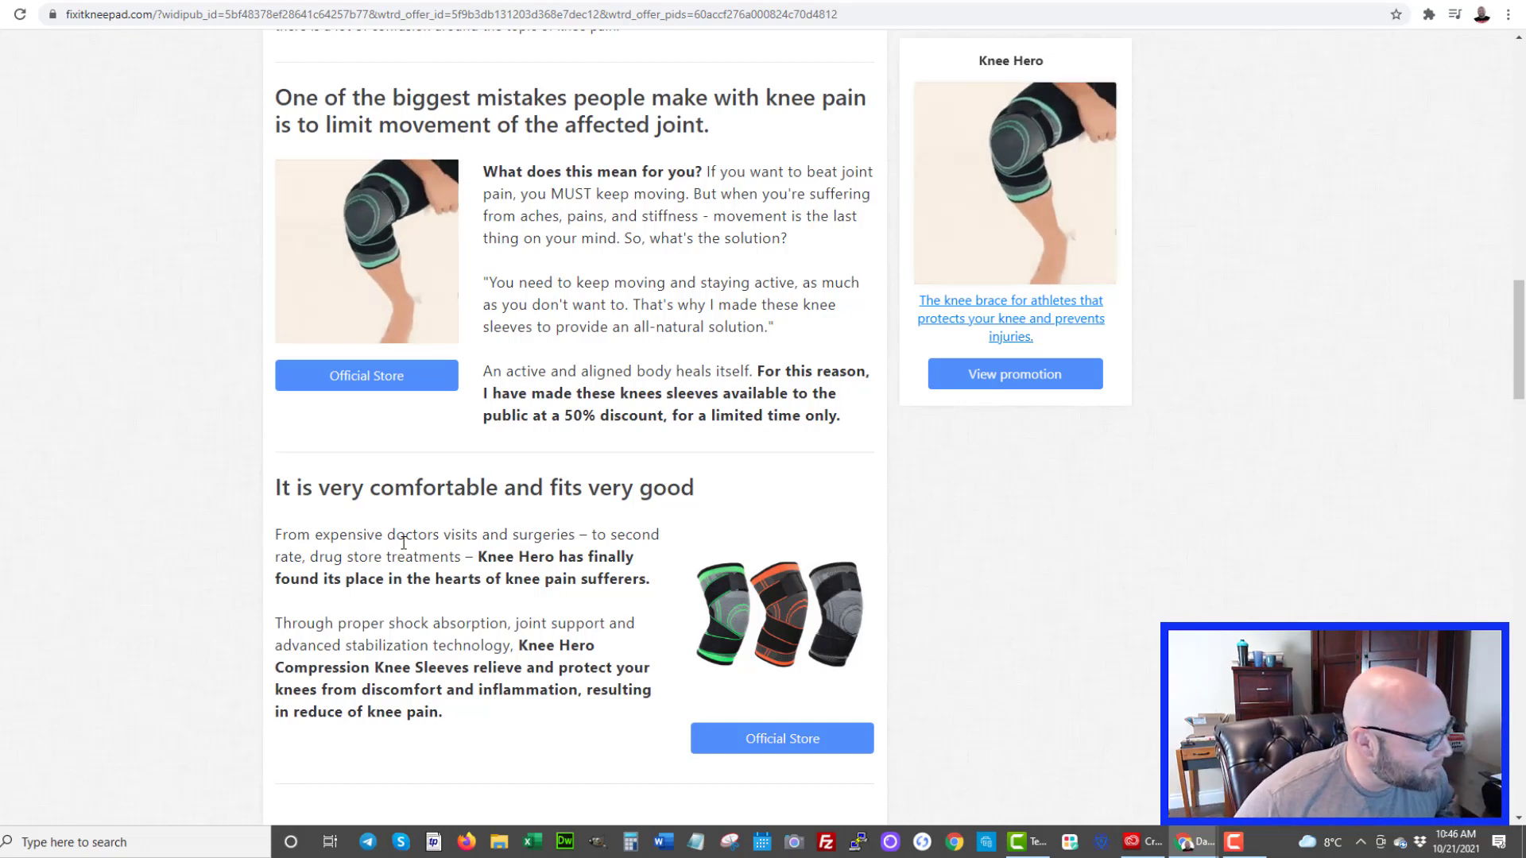
pyautogui.scroll(-1, 112, 664)
pyautogui.scroll(-3, 240, 657)
# Step: Close the advertorial tab and return to campaign 22403's details
pyautogui.scroll(15, 240, 656)
pyautogui.scroll(5, 240, 656)
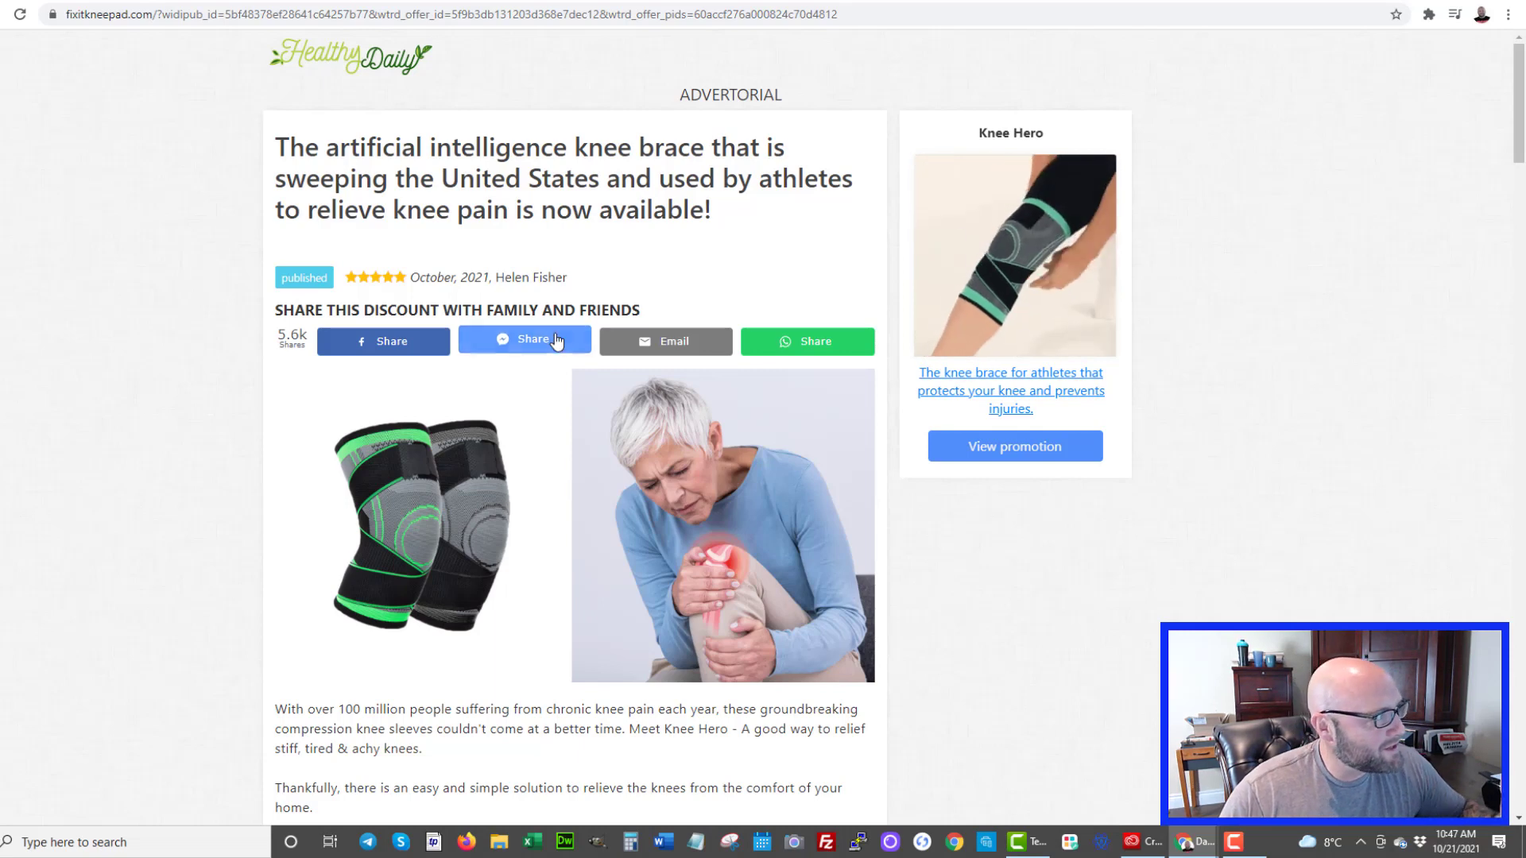
pyautogui.hotkey('ctrl', 'w')
pyautogui.scroll(3, 479, 369)
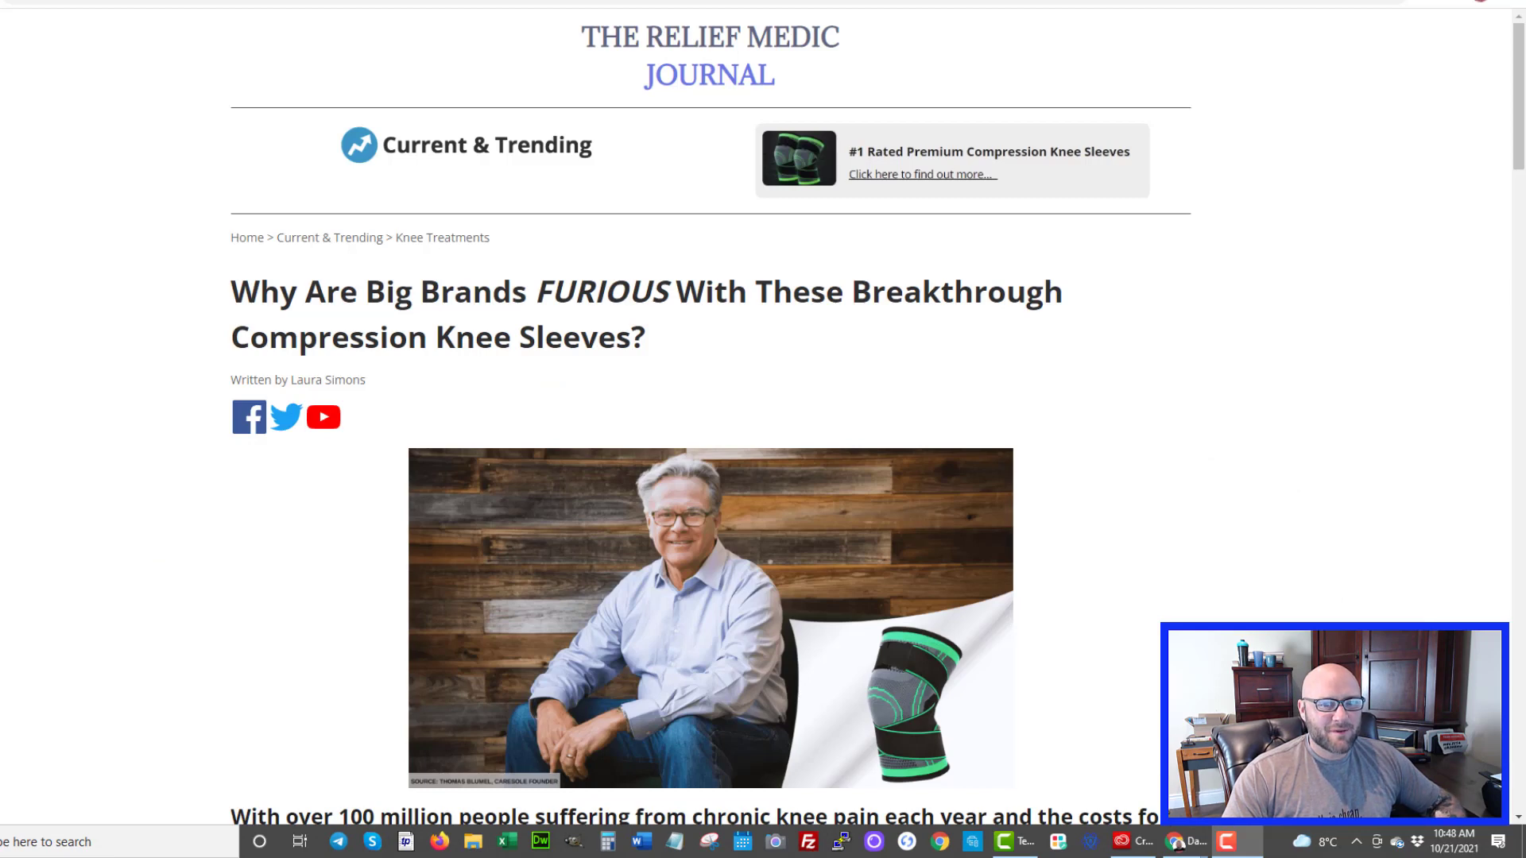
pyautogui.scroll(-6, 710, 429)
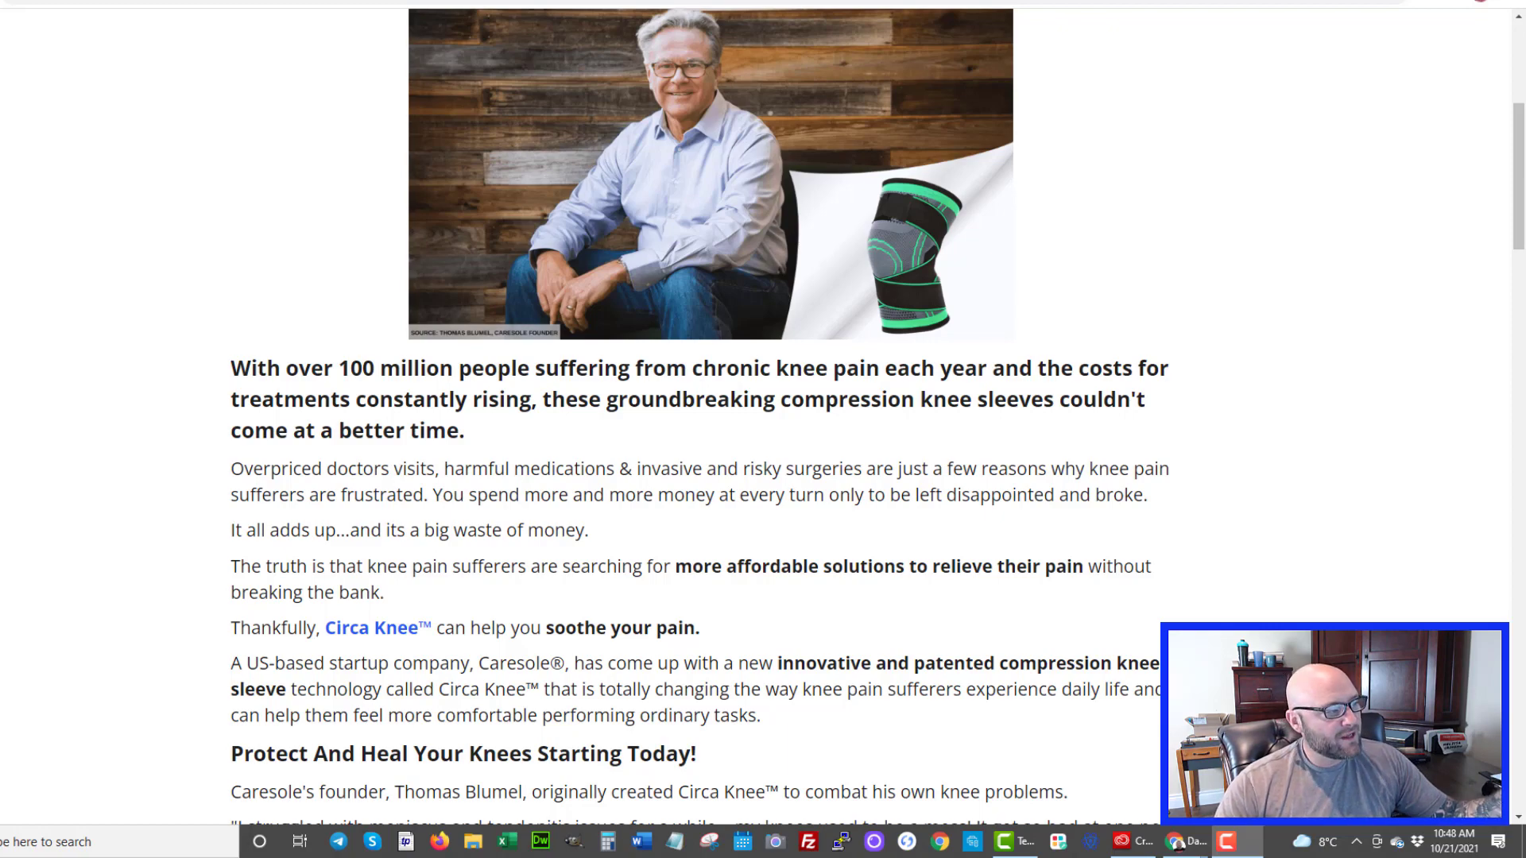
pyautogui.scroll(-3, 763, 413)
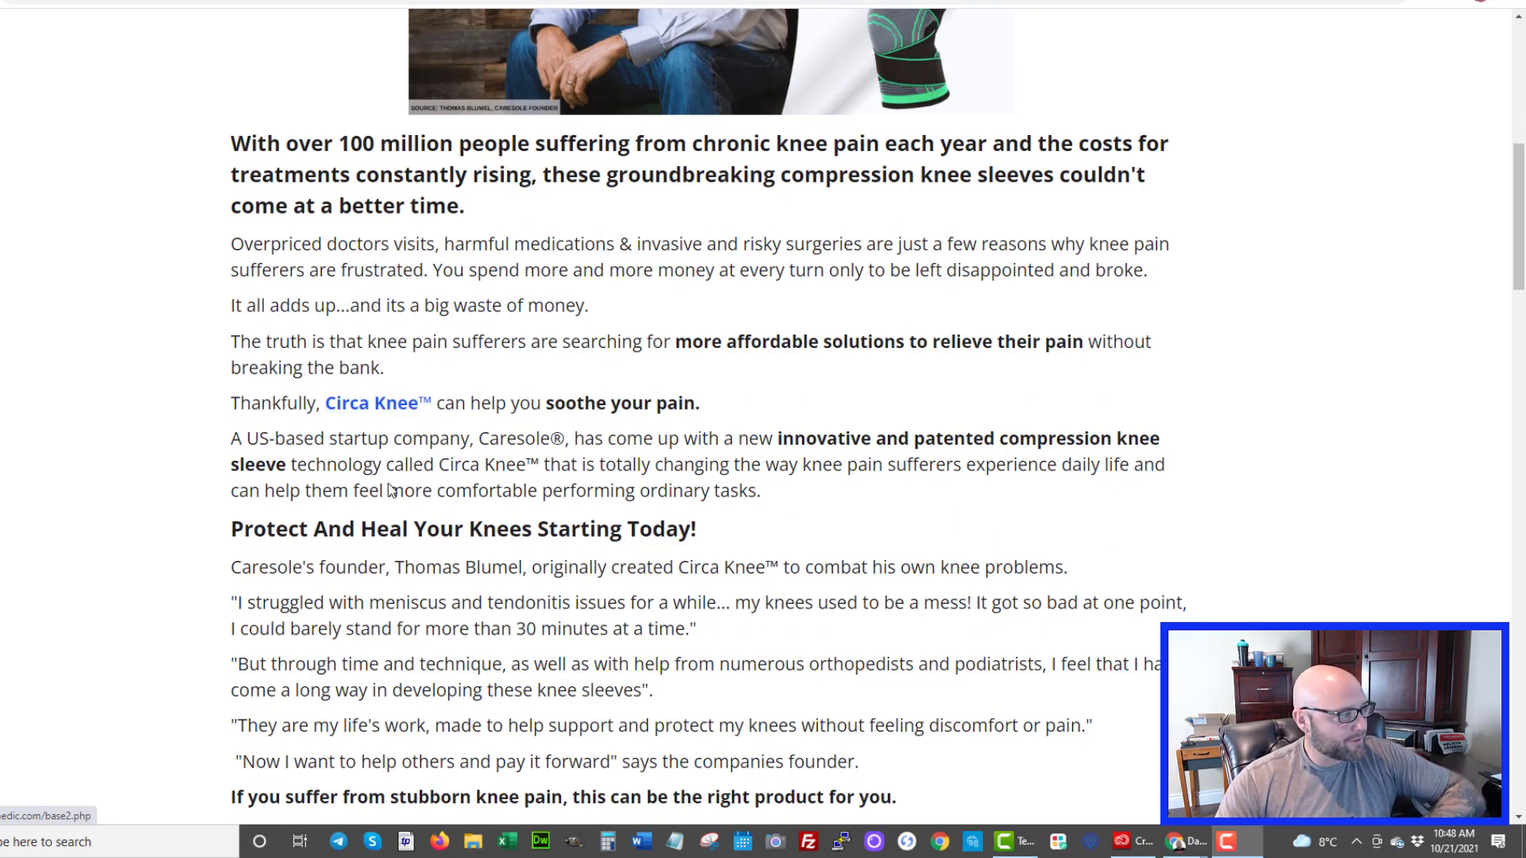
pyautogui.scroll(-3, 425, 492)
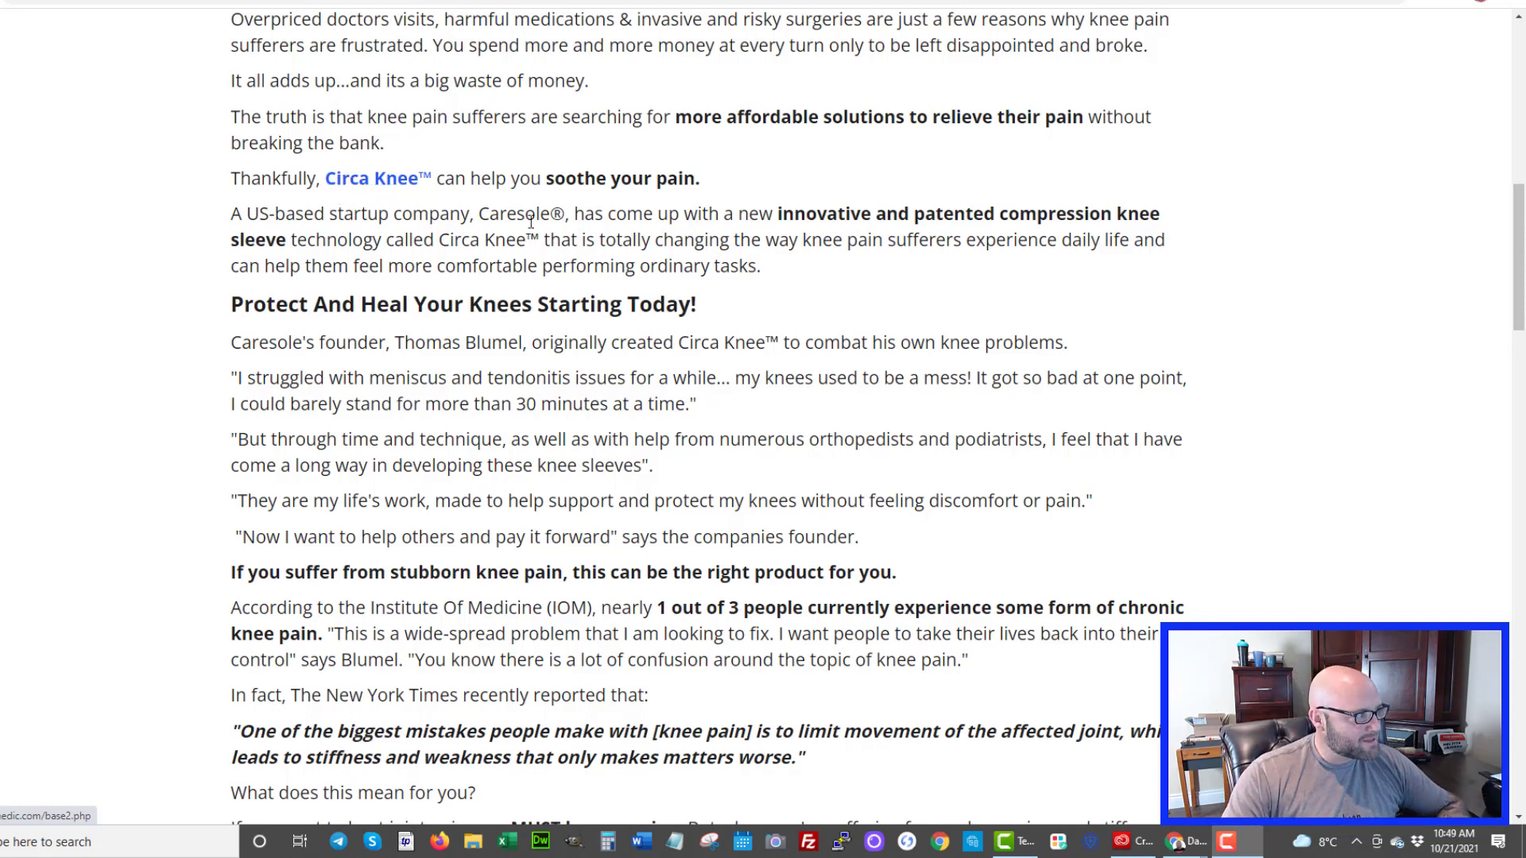
pyautogui.scroll(3, 598, 322)
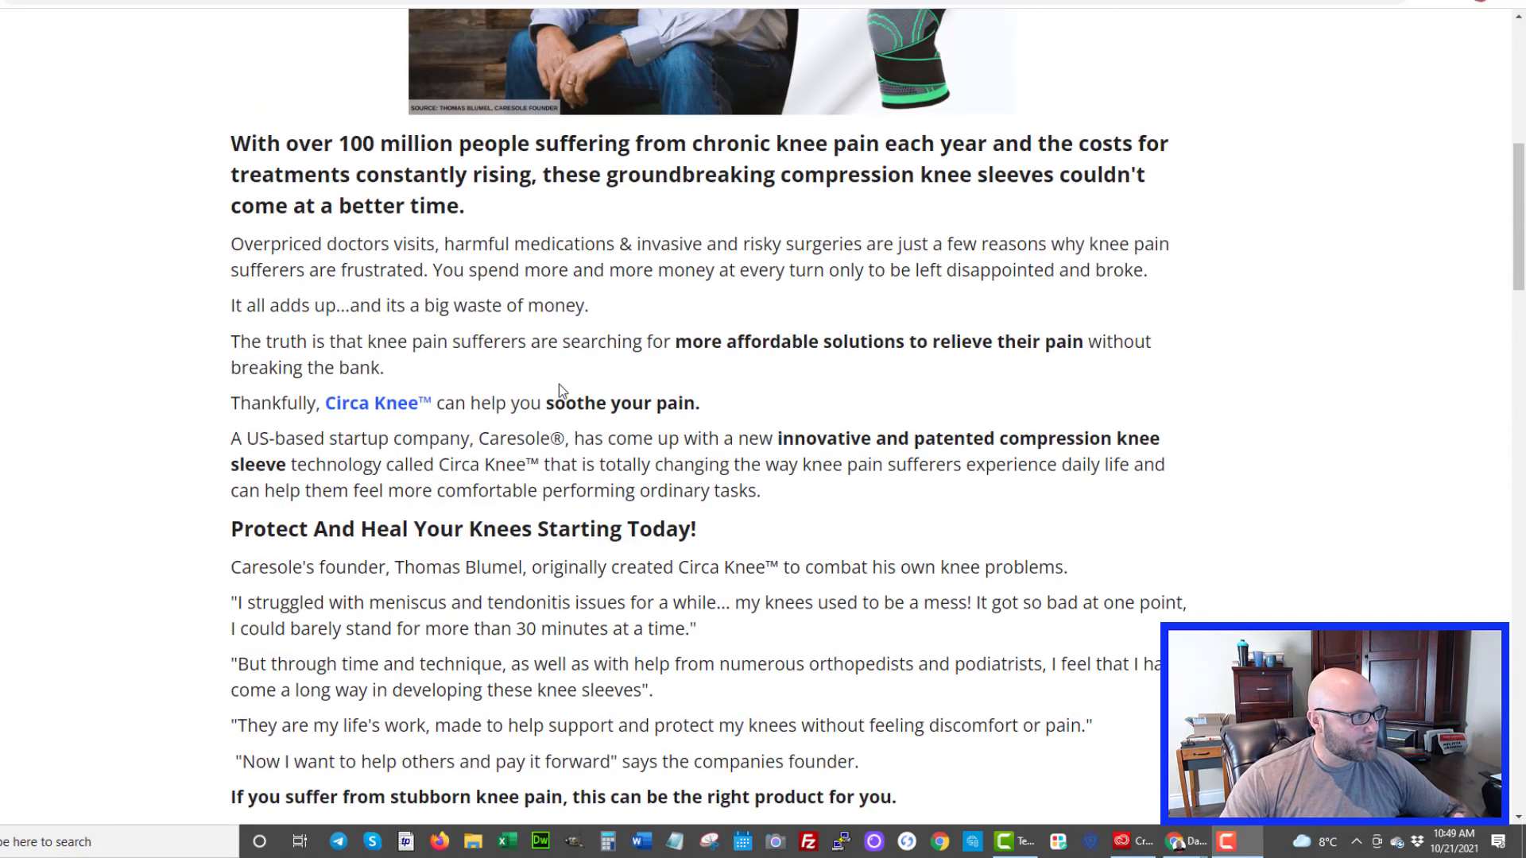
pyautogui.scroll(-3, 397, 310)
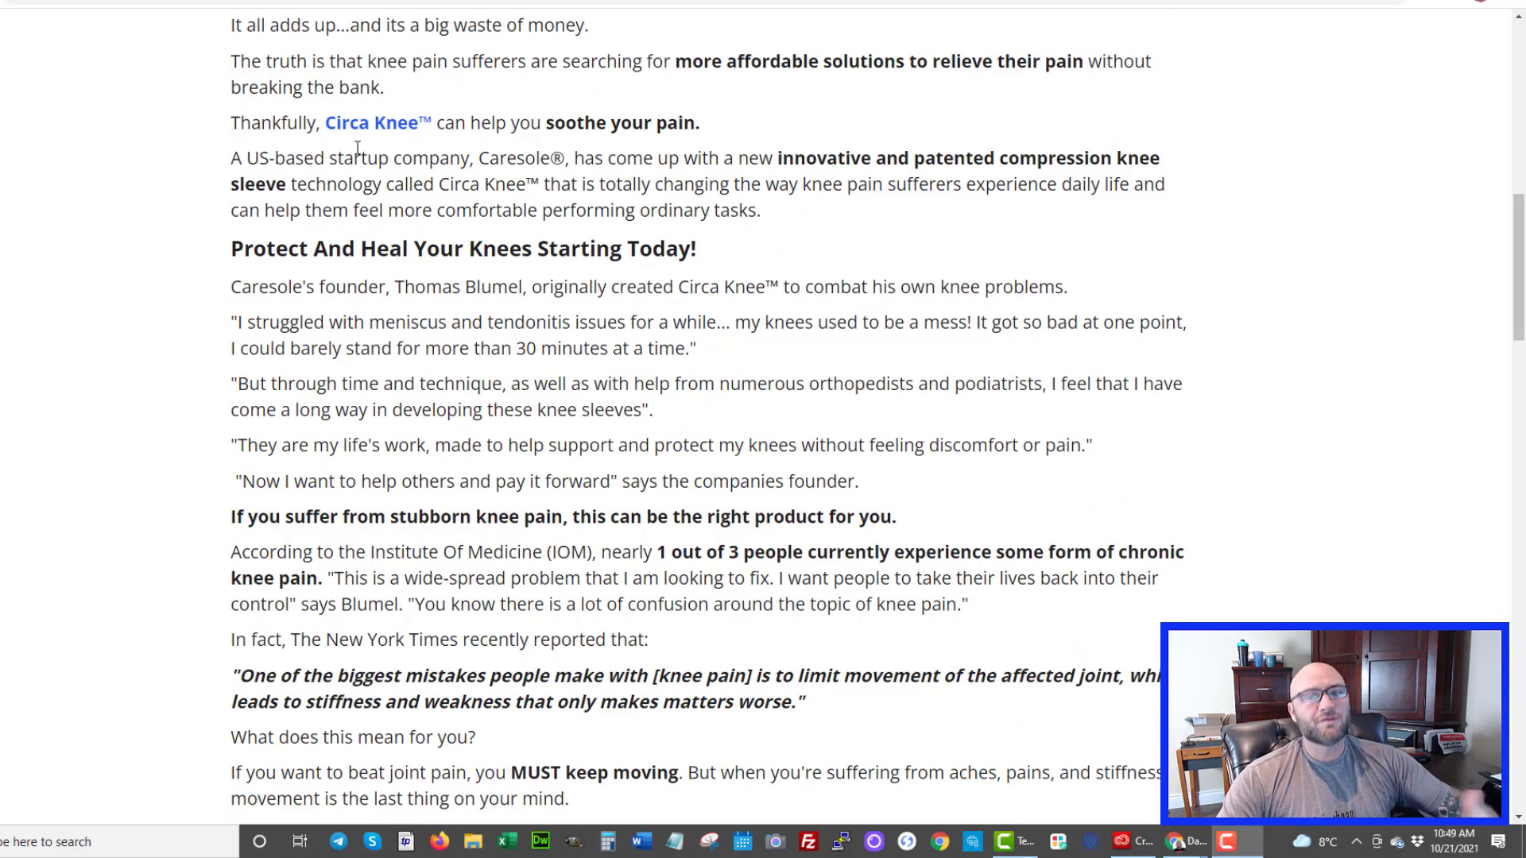
pyautogui.scroll(-7, 571, 556)
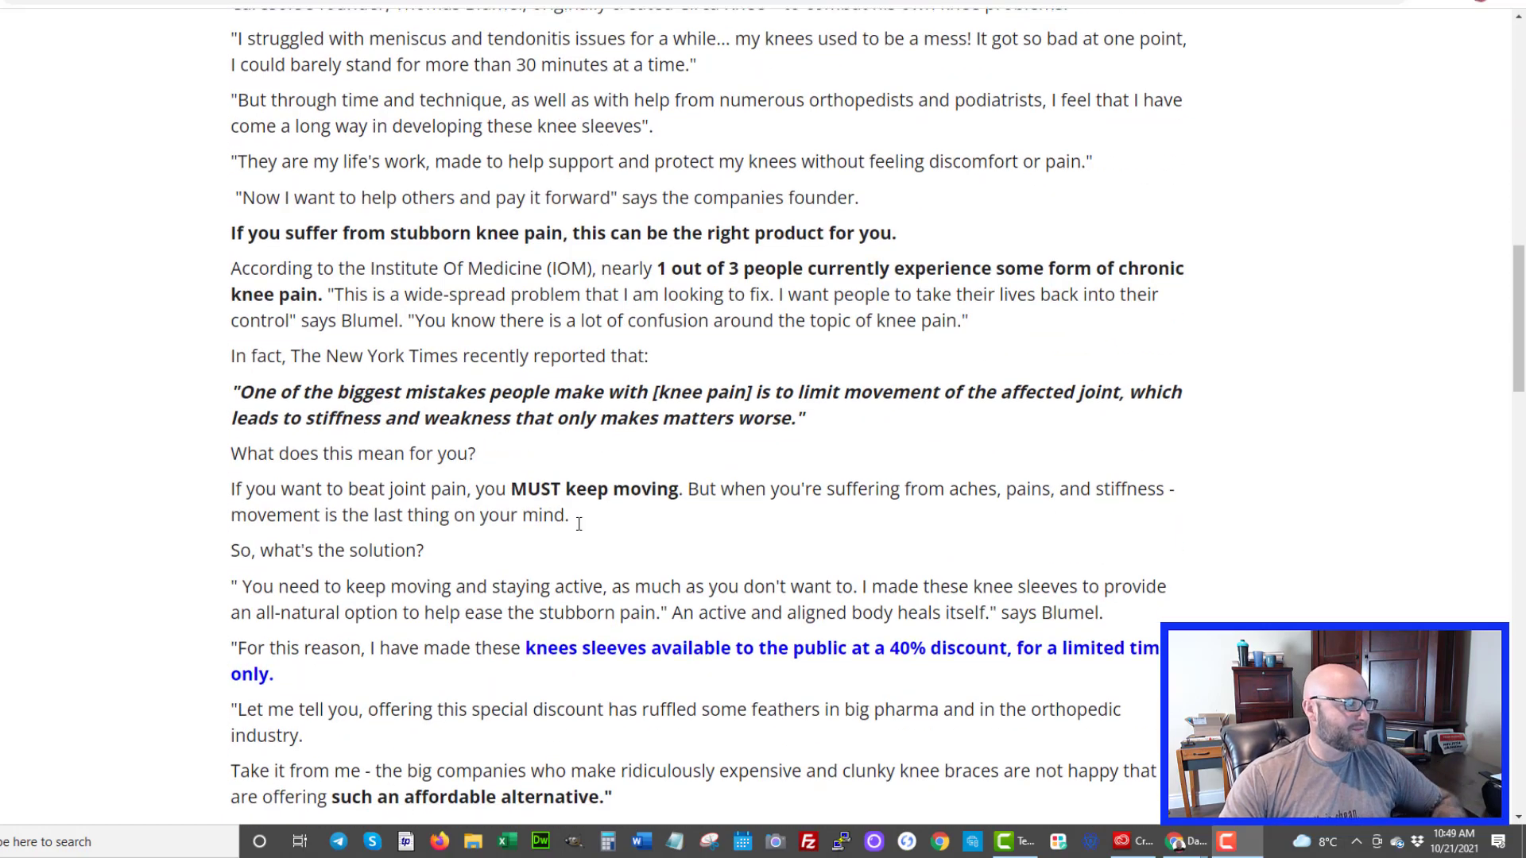
pyautogui.scroll(-10, 571, 554)
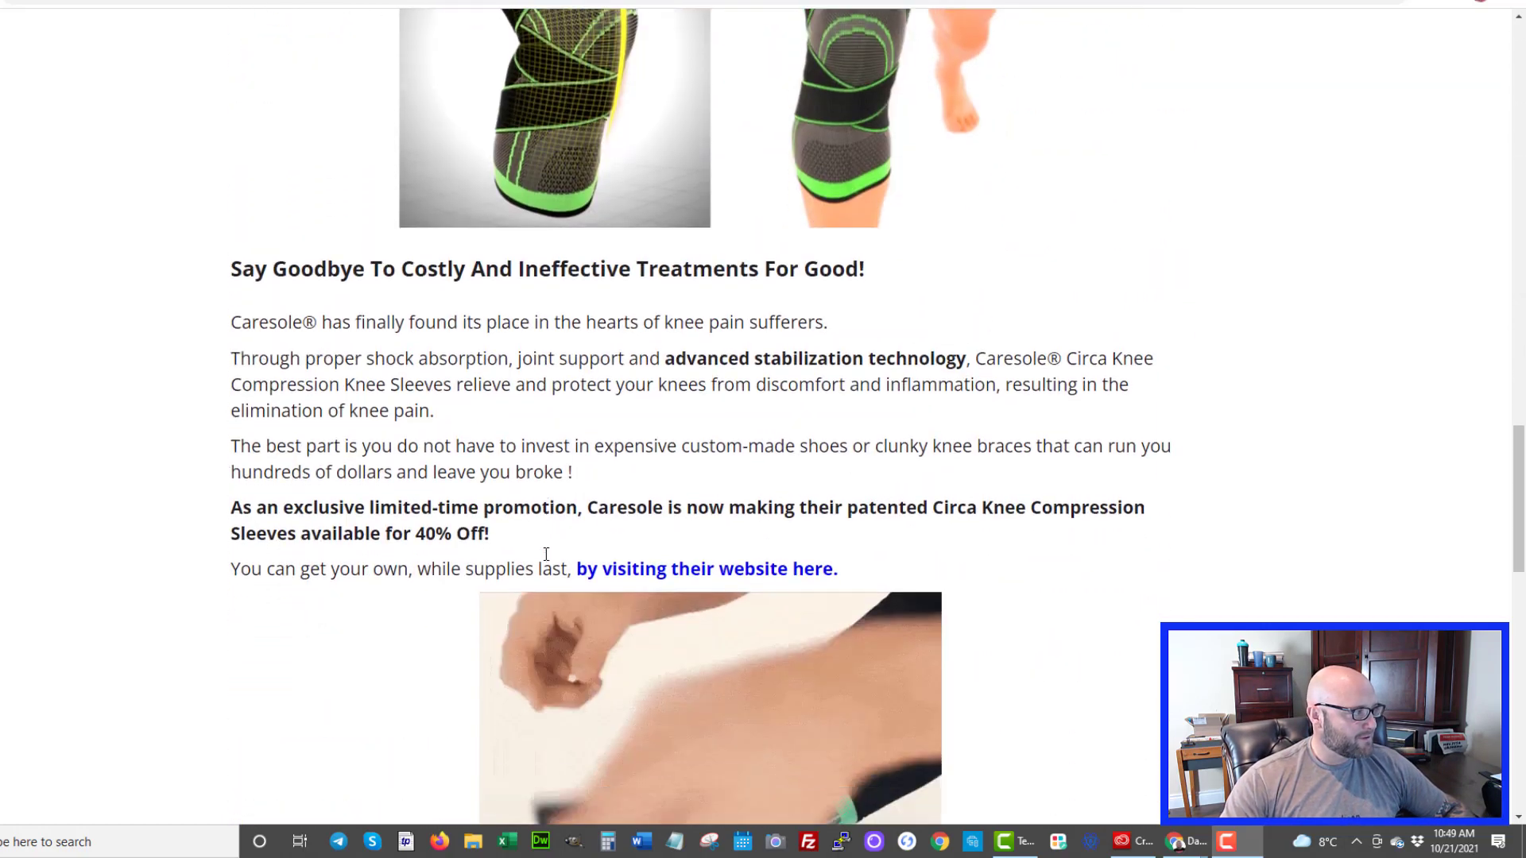
pyautogui.scroll(-7, 376, 543)
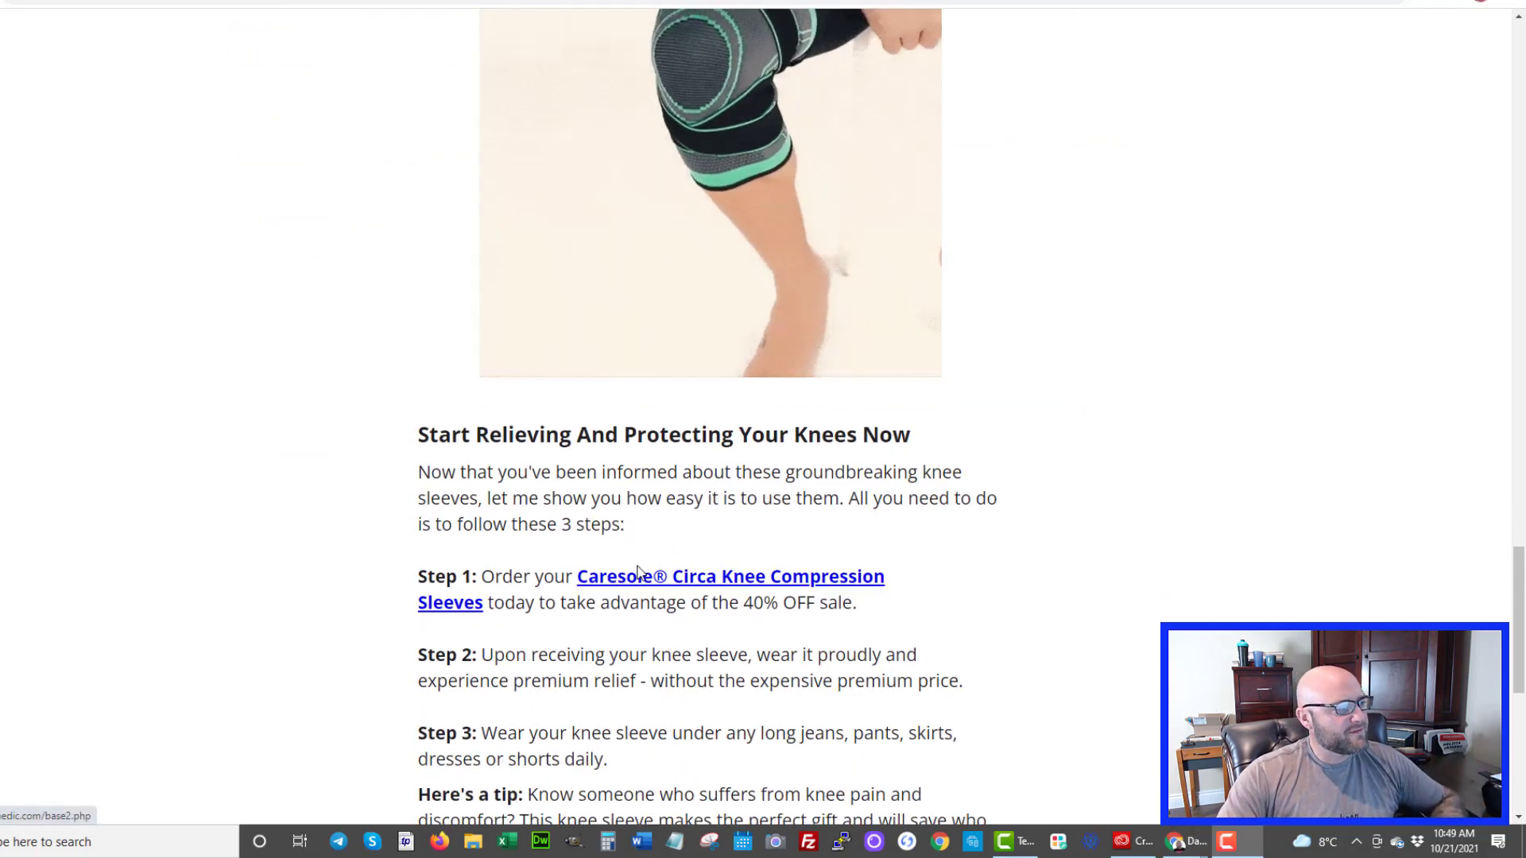
pyautogui.scroll(5, 640, 572)
pyautogui.scroll(20, 639, 572)
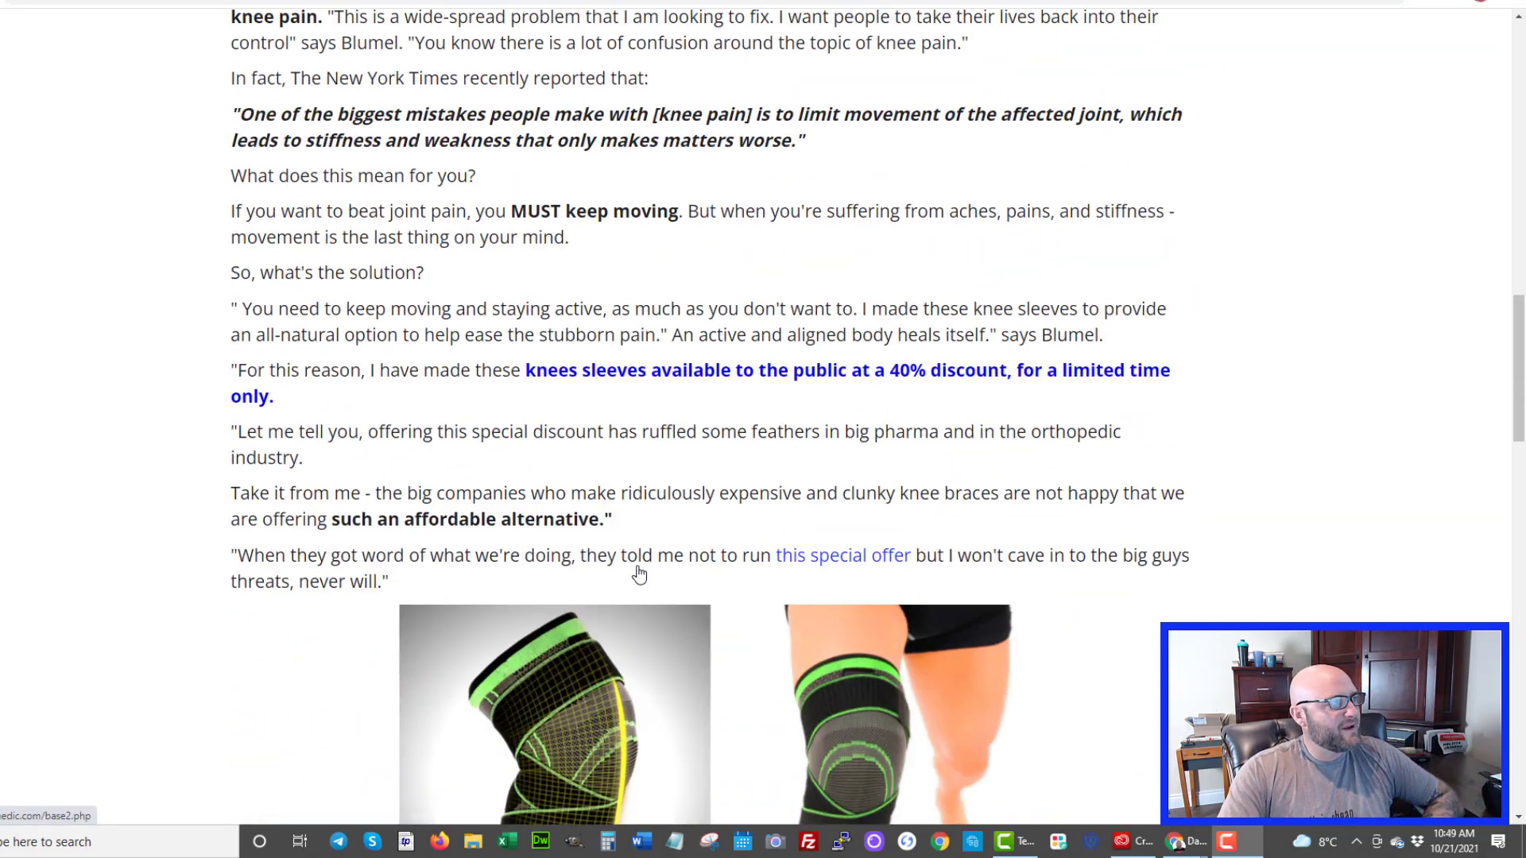
pyautogui.scroll(6, 640, 573)
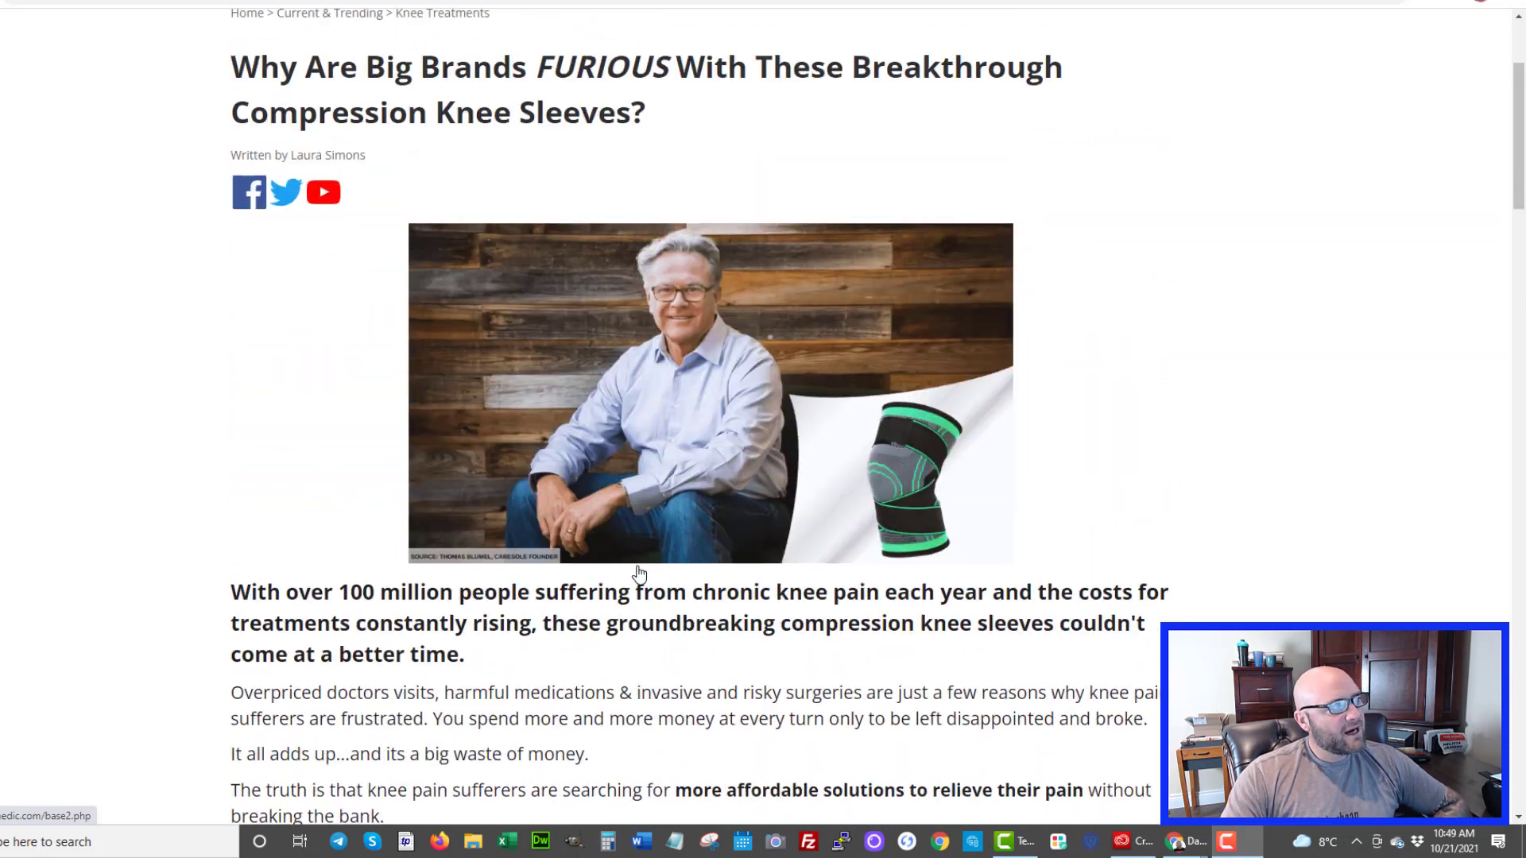
pyautogui.scroll(-3, 639, 572)
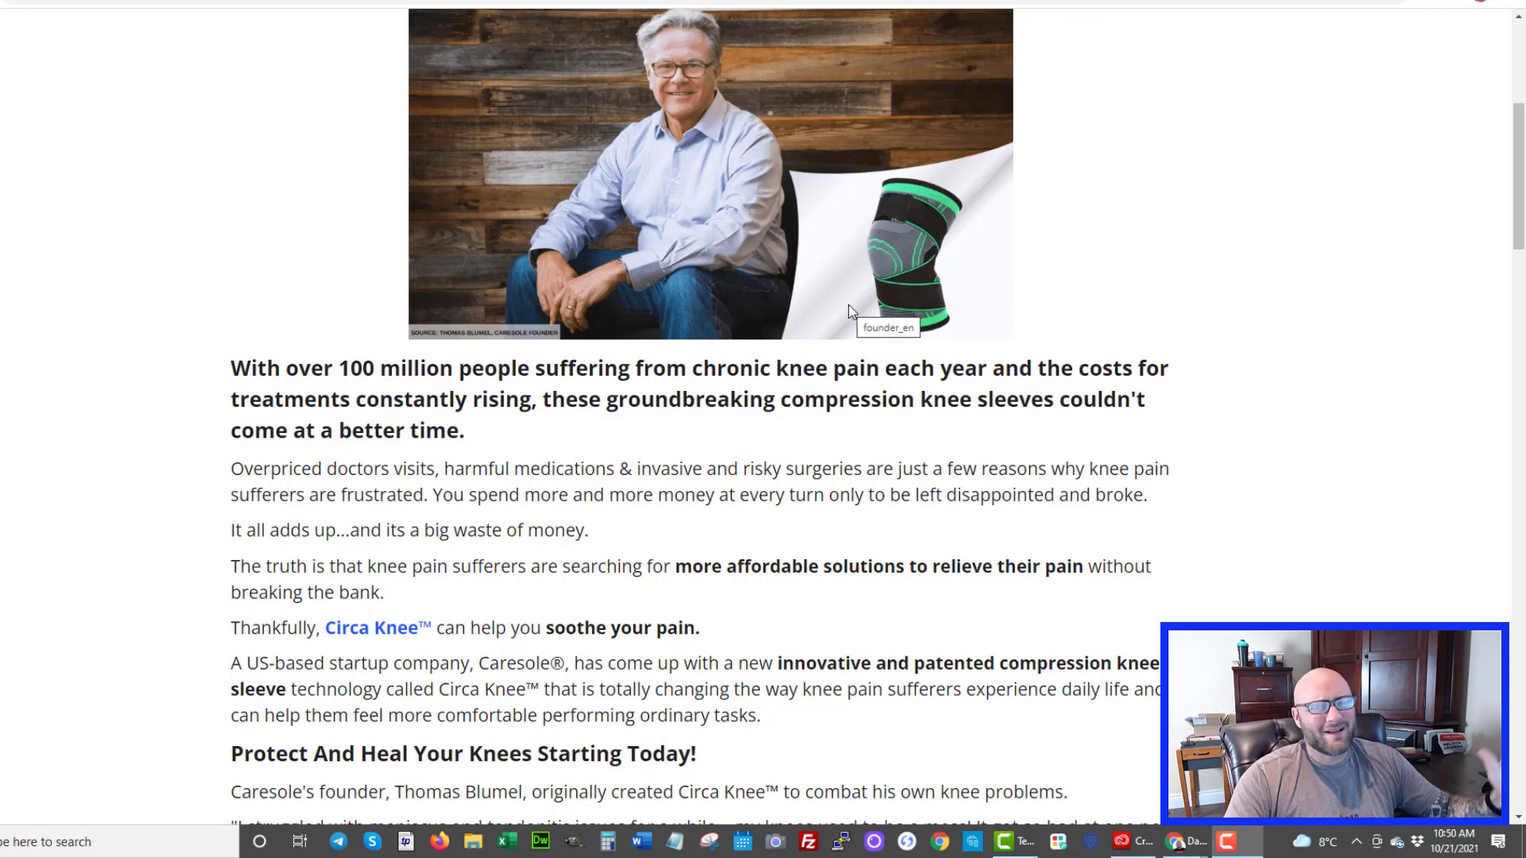
pyautogui.scroll(-3, 626, 420)
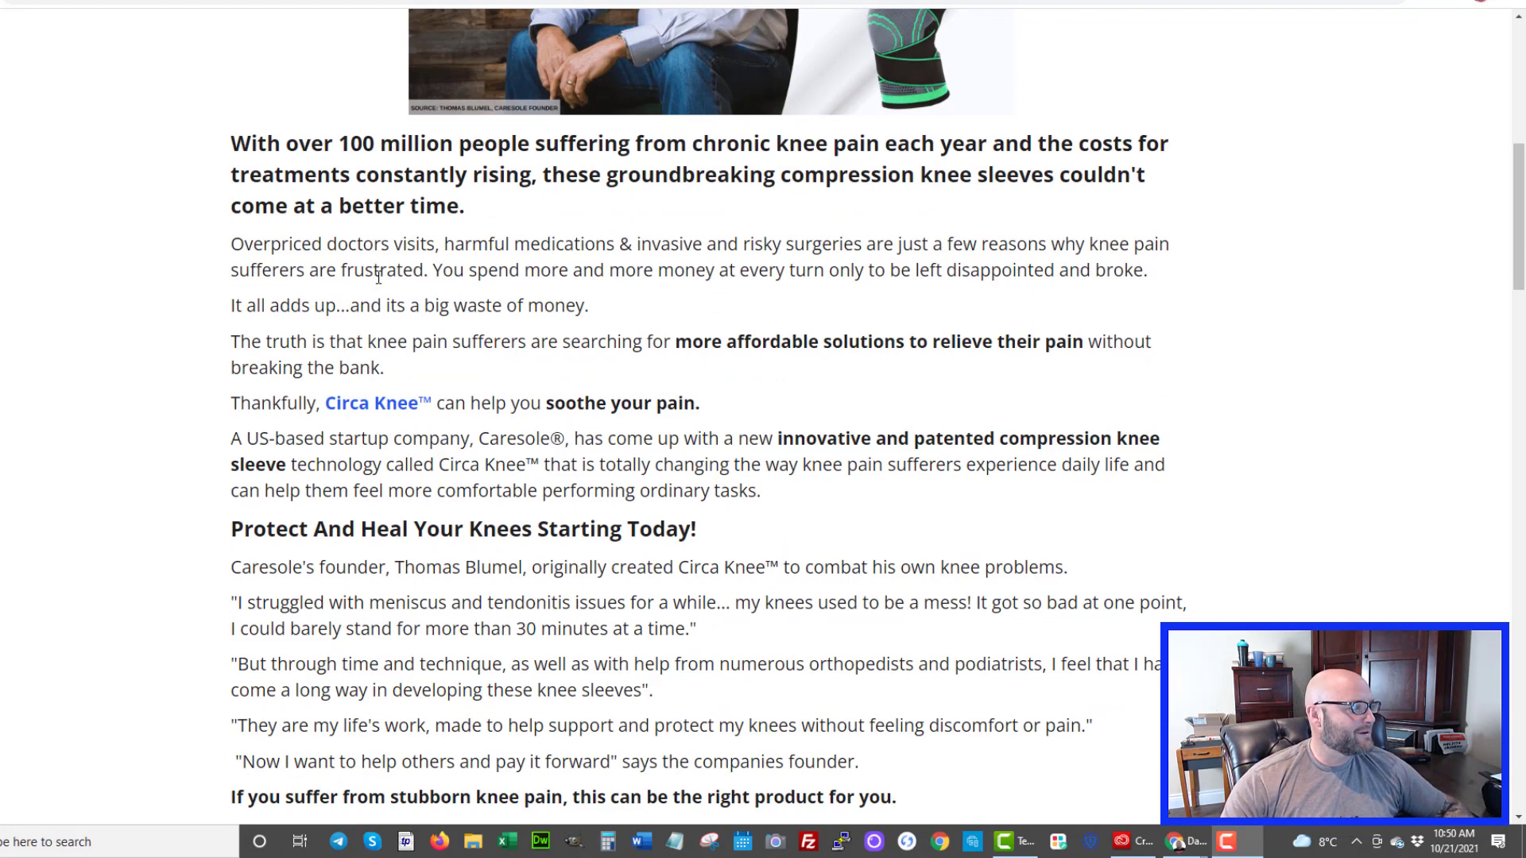
pyautogui.scroll(3, 378, 277)
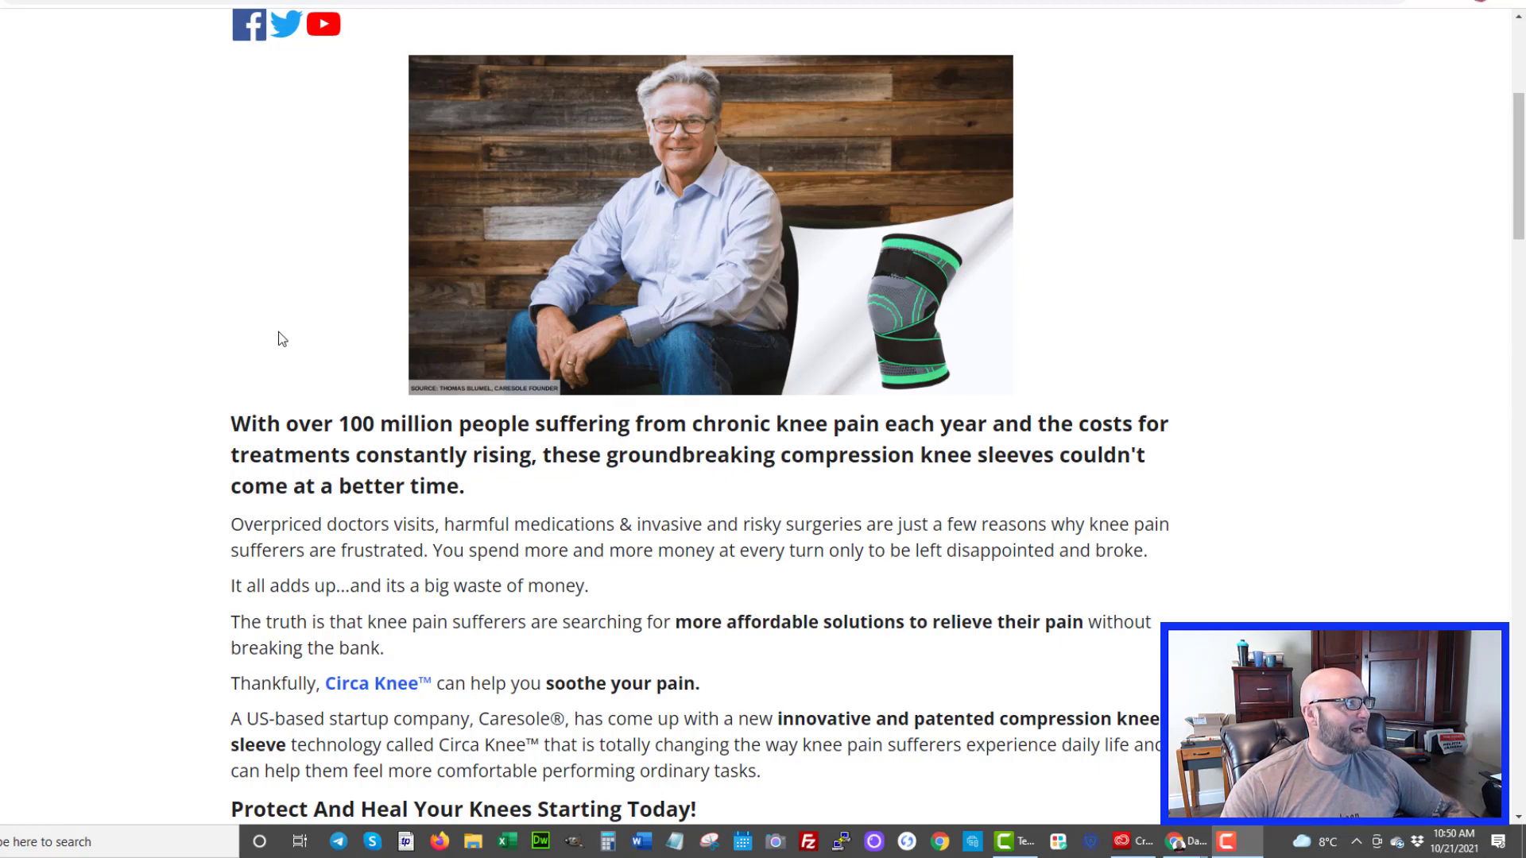
# Step: Show the Knee Pain Sleeve overview: $1,644.18 spend, 2,289 clicks, 28 conversions, $58.72 CPA
pyautogui.hotkey('ctrl', 'Tab')
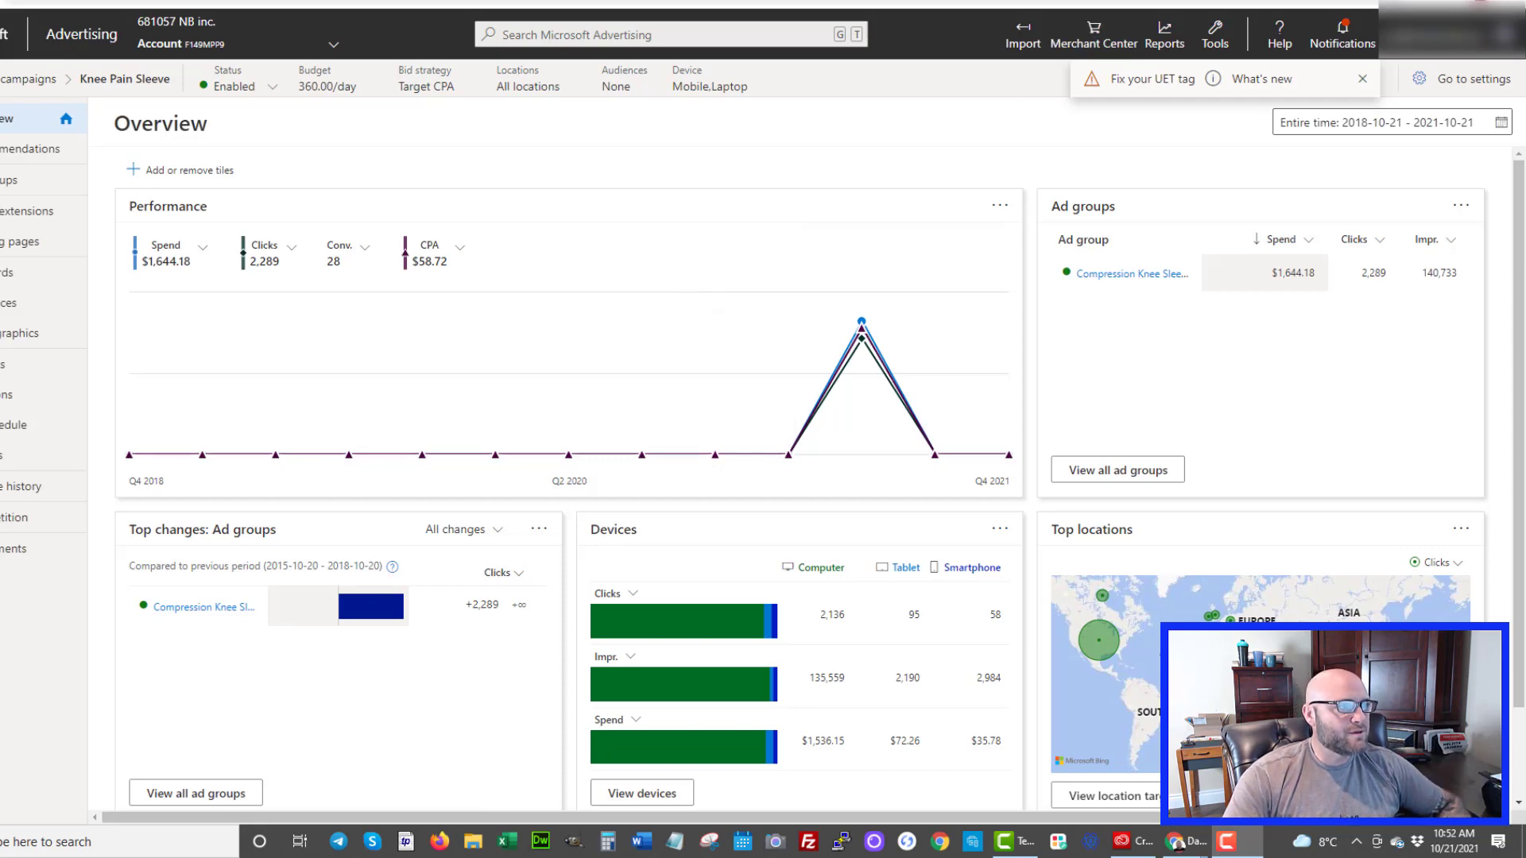
# Step: Convert 45 USD to CAD with a Google search and highlight the 55.42 result
pyautogui.hotkey('ctrl', 't')
pyautogui.write('45')
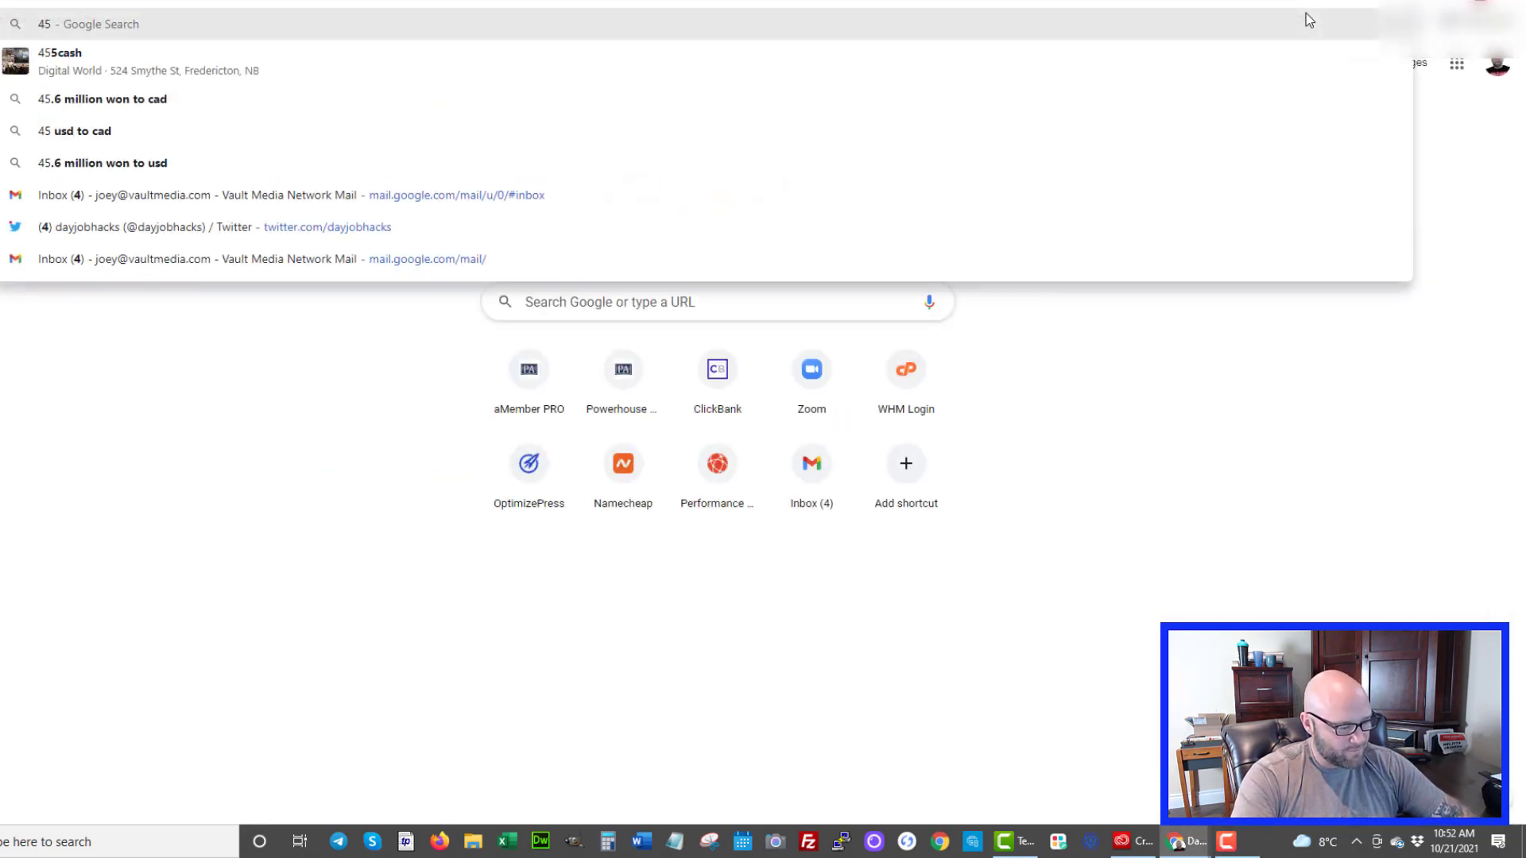
pyautogui.write(' usd to cad')
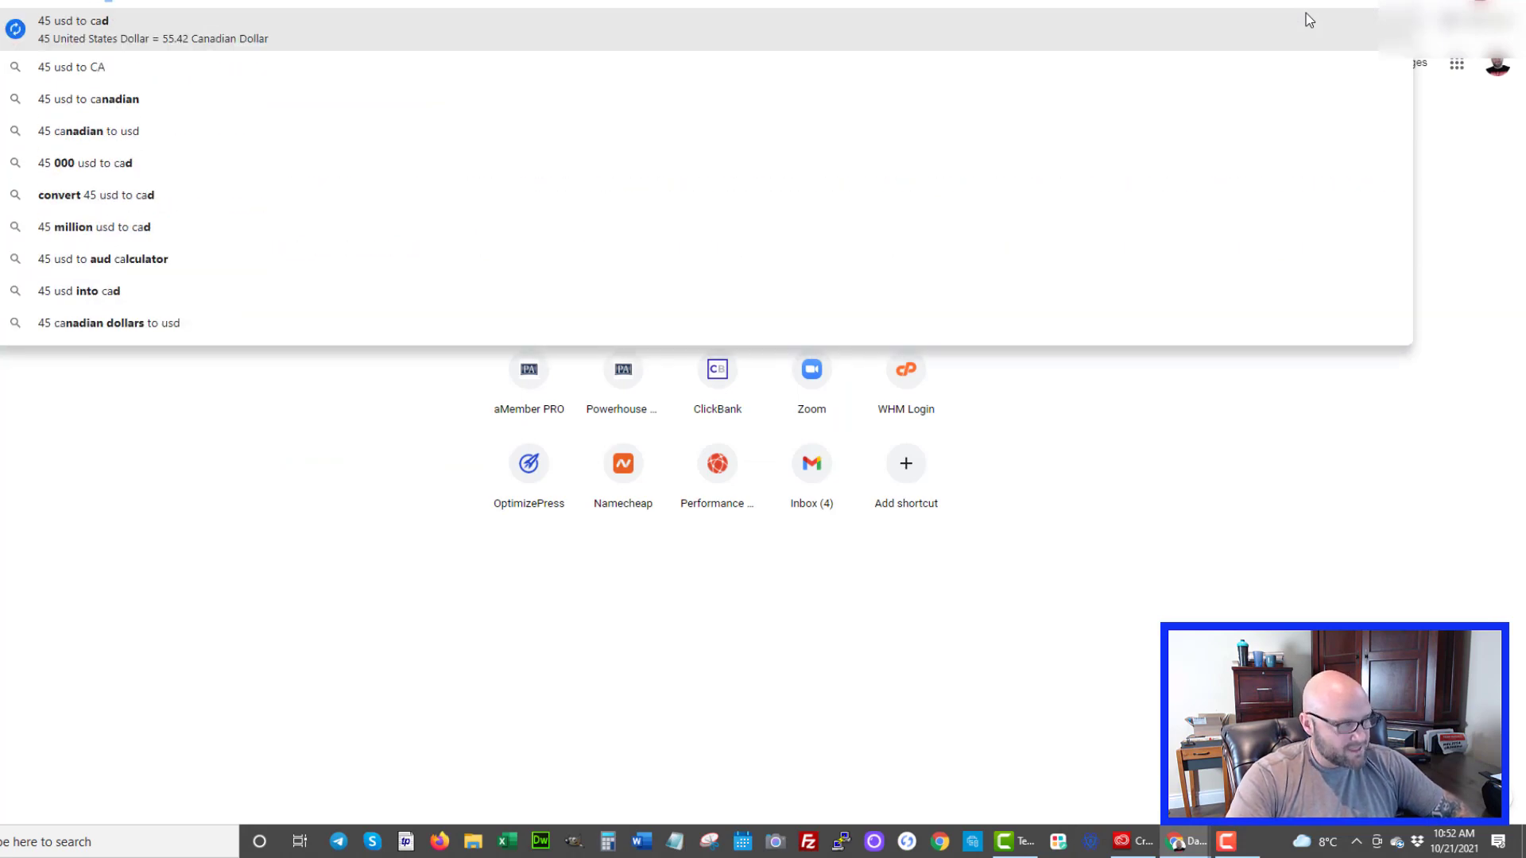
pyautogui.press('Return')
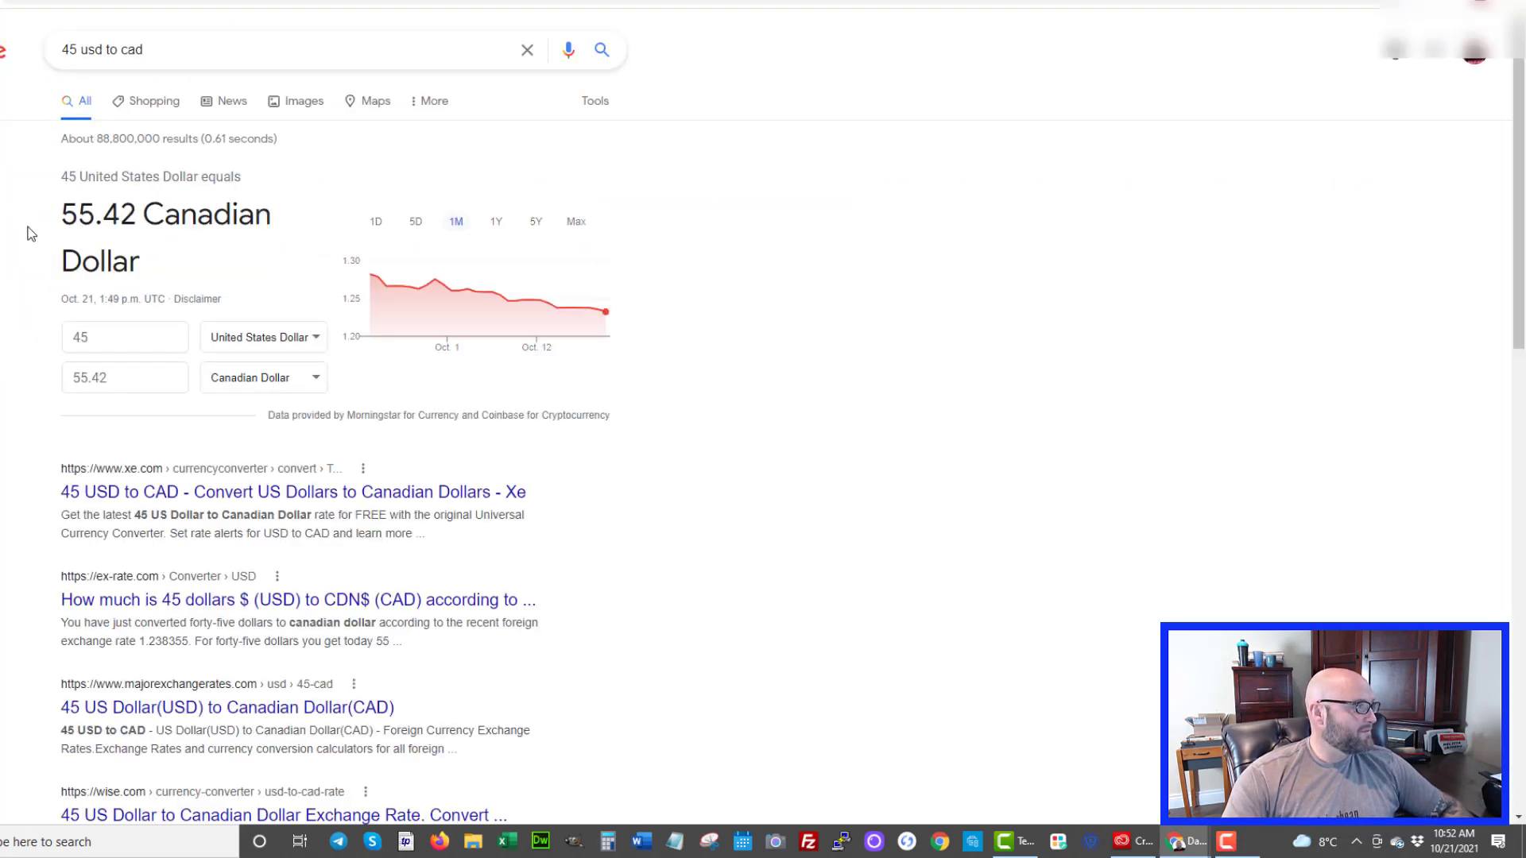
pyautogui.moveTo(29, 225); pyautogui.dragTo(273, 208)
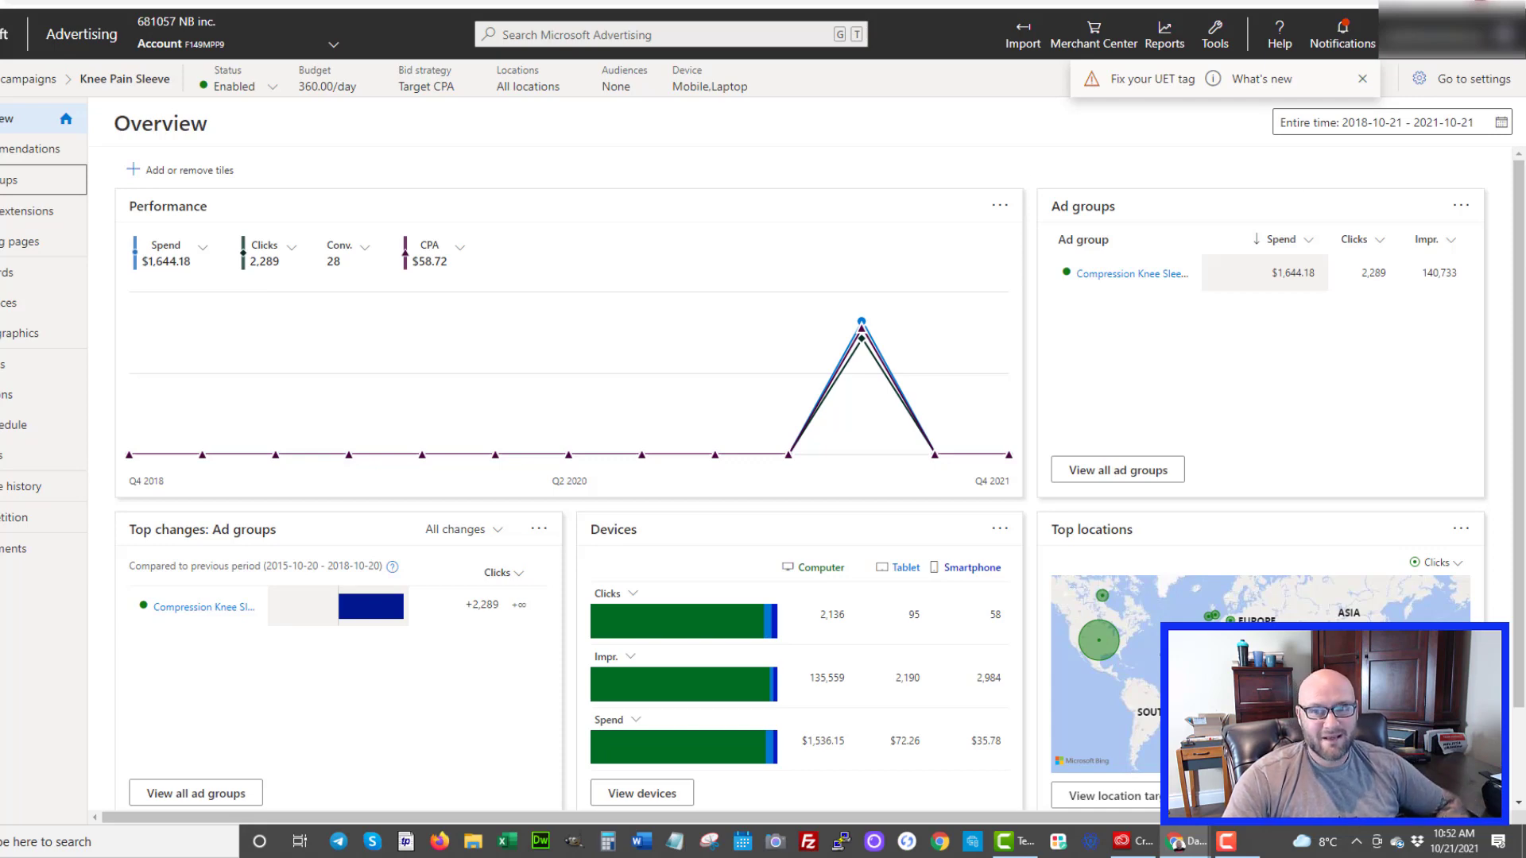
# Step: Open the Knee Pain Sleeve campaign settings and review its Target CPA bid strategy at 34.00 CAD
pyautogui.click(32, 364)
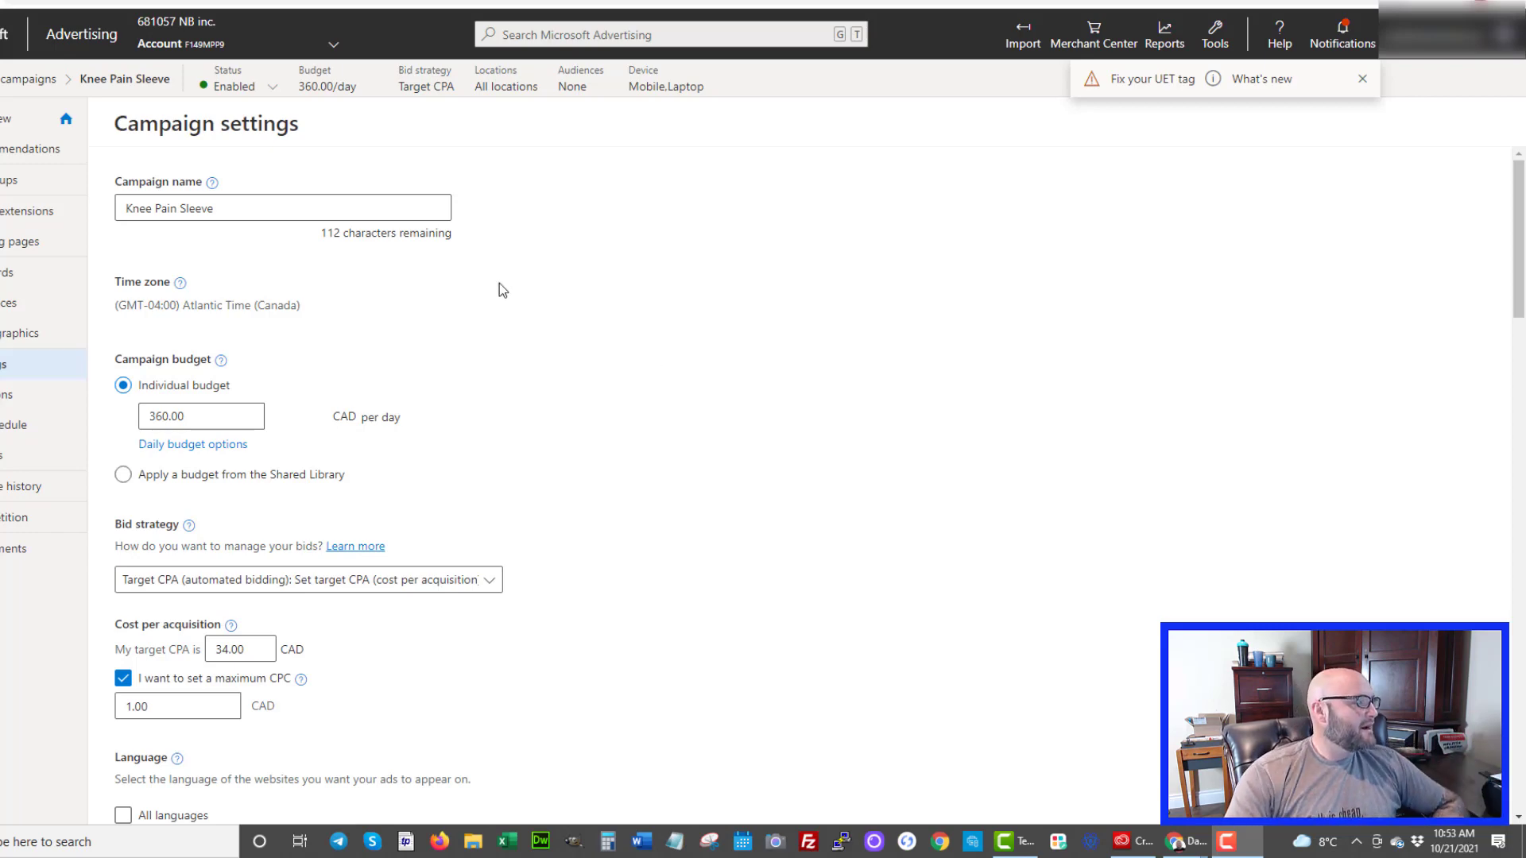
pyautogui.scroll(-2, 532, 332)
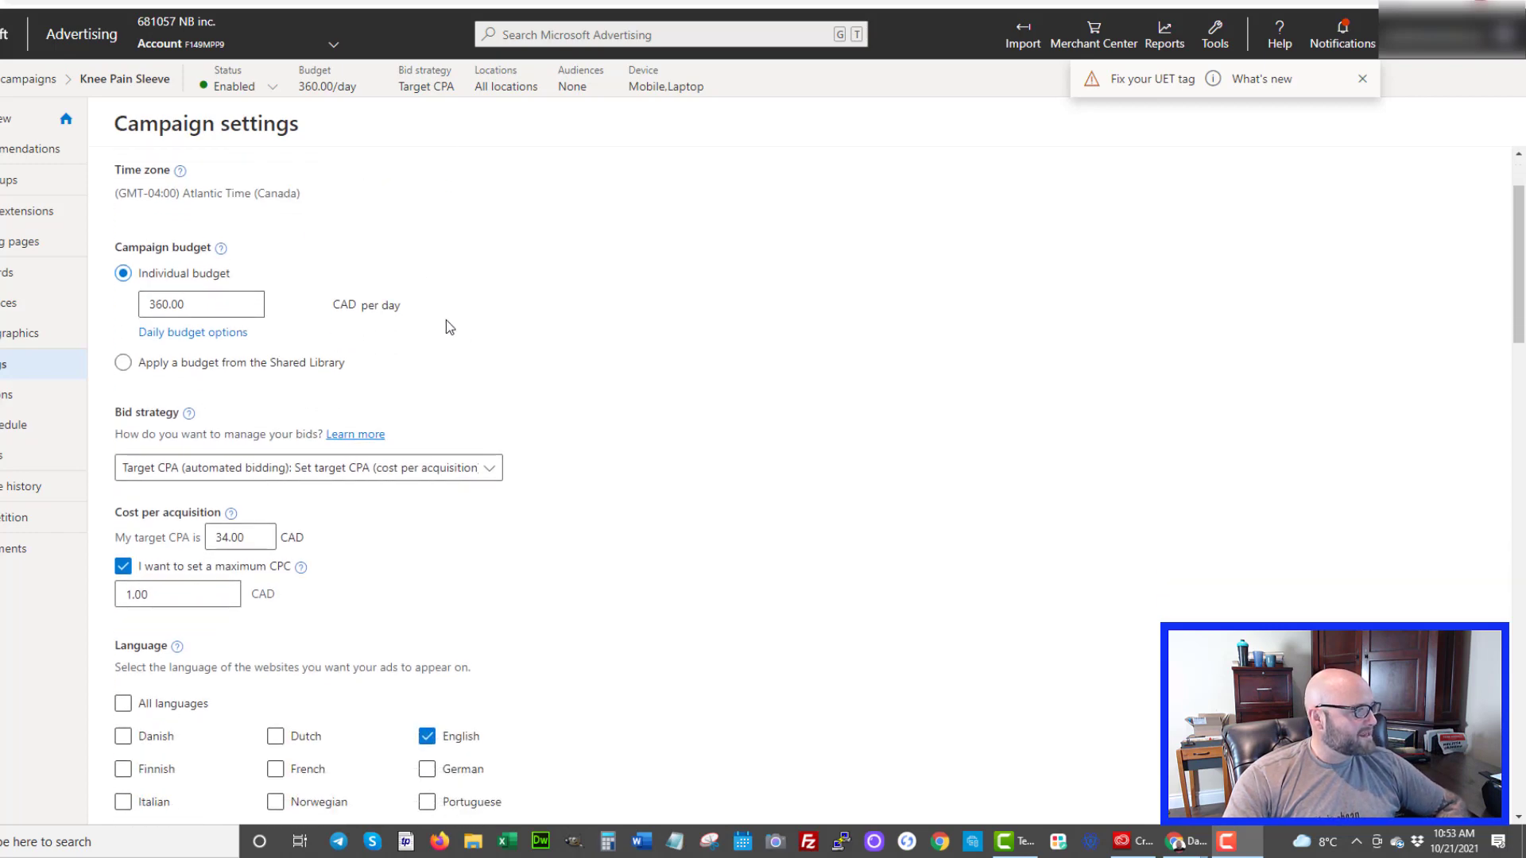
pyautogui.scroll(-1, 550, 342)
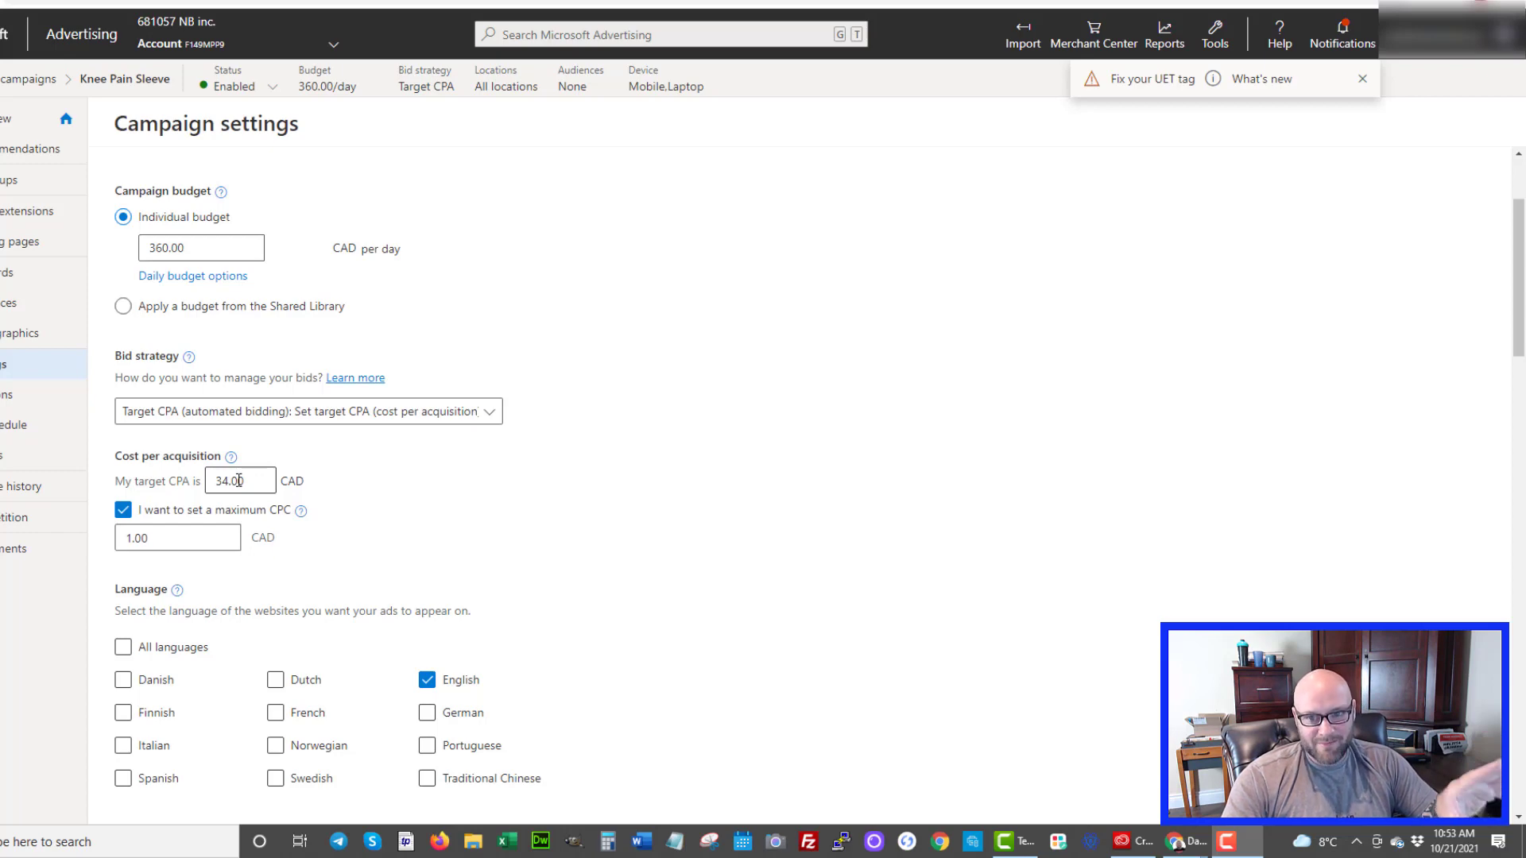
pyautogui.click(256, 415)
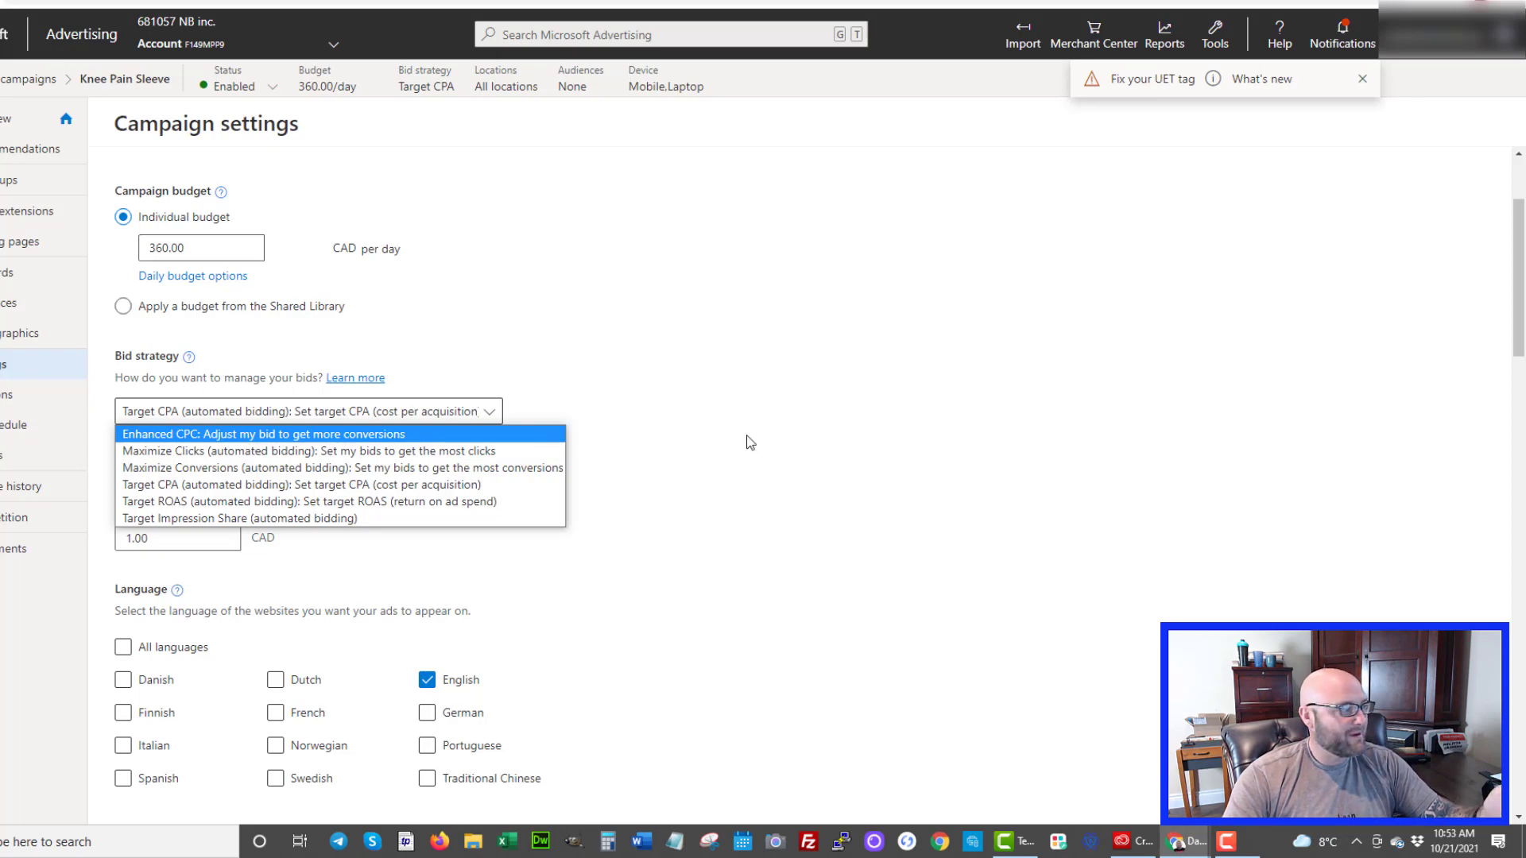
pyautogui.click(790, 350)
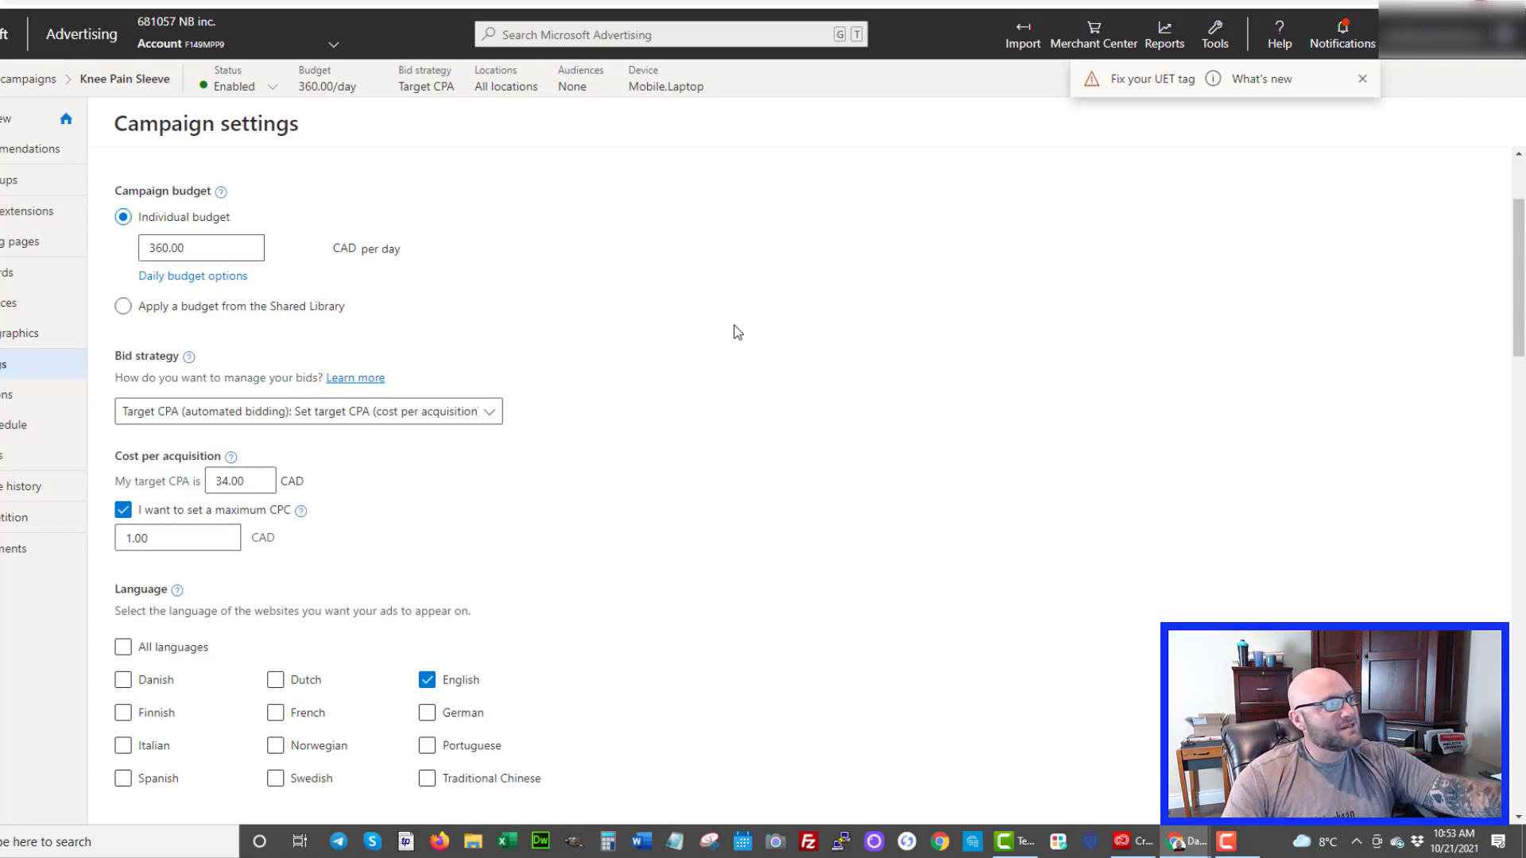
pyautogui.click(1219, 40)
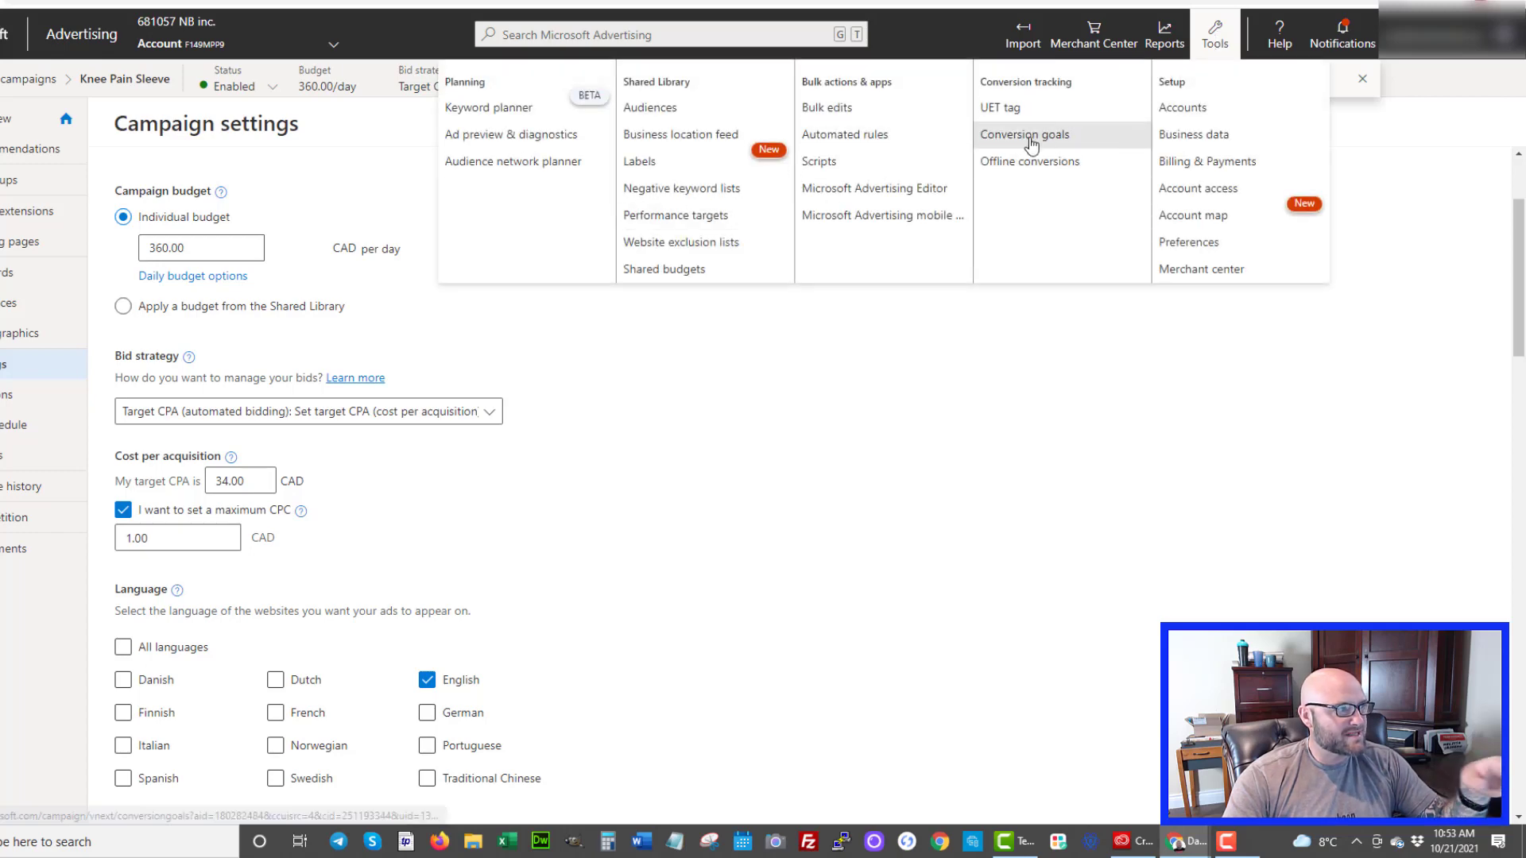
pyautogui.click(866, 514)
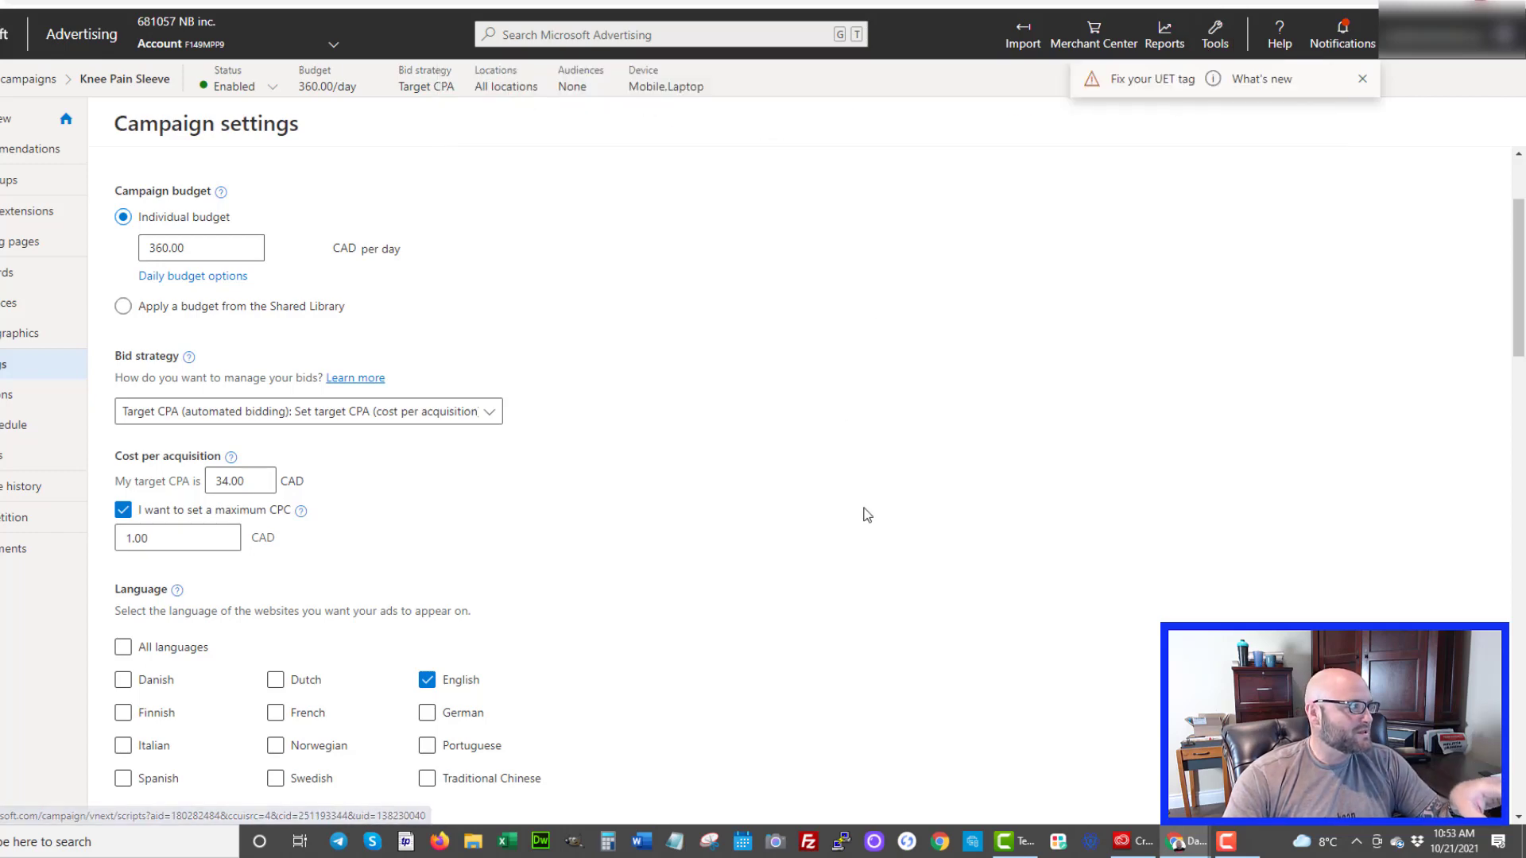
pyautogui.click(413, 413)
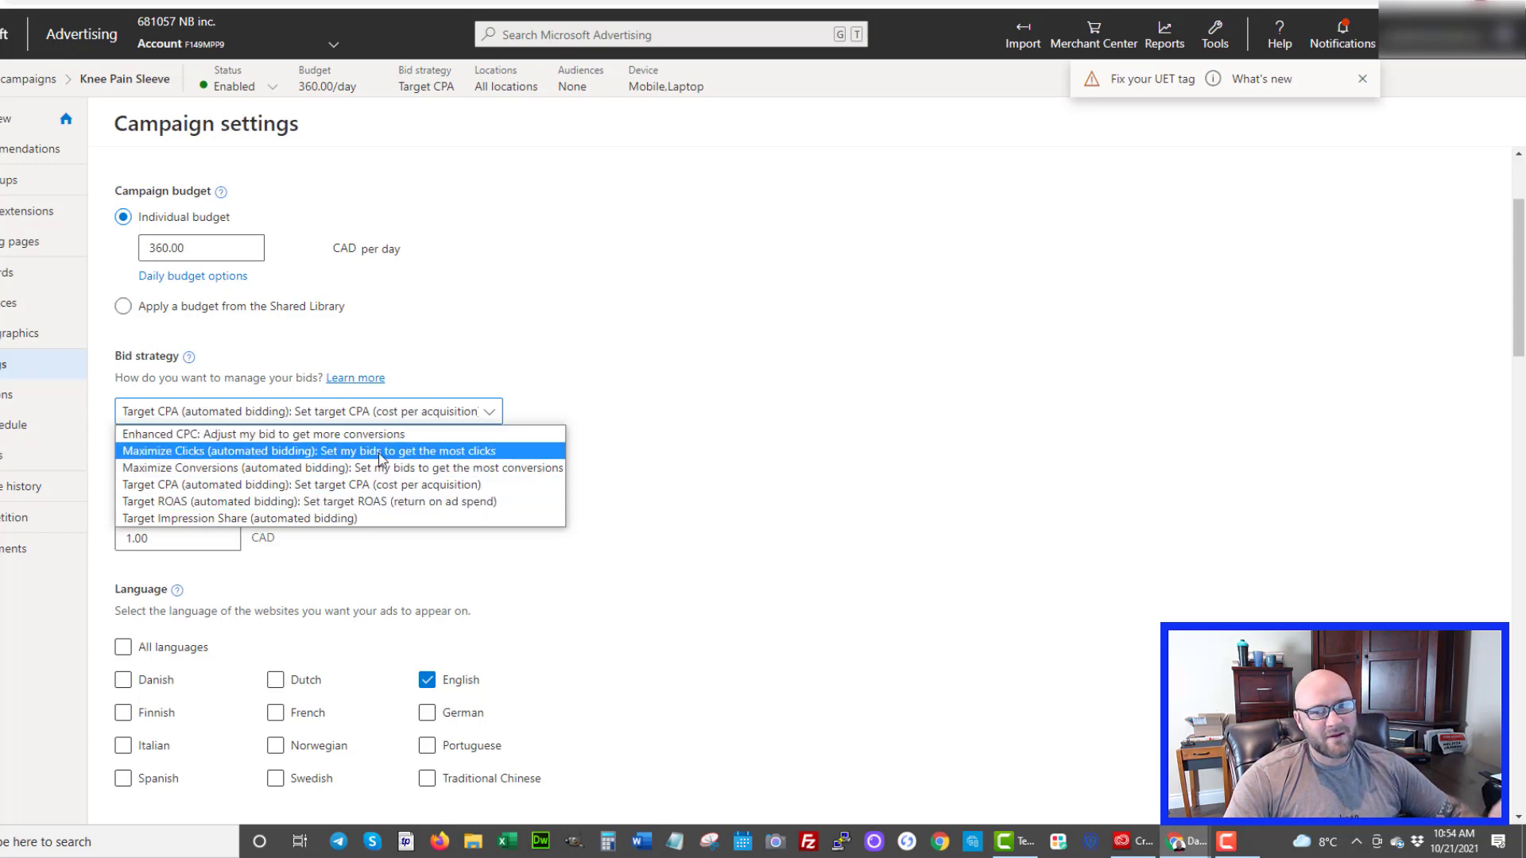
pyautogui.click(556, 353)
pyautogui.scroll(-1, 665, 487)
pyautogui.scroll(-2, 665, 487)
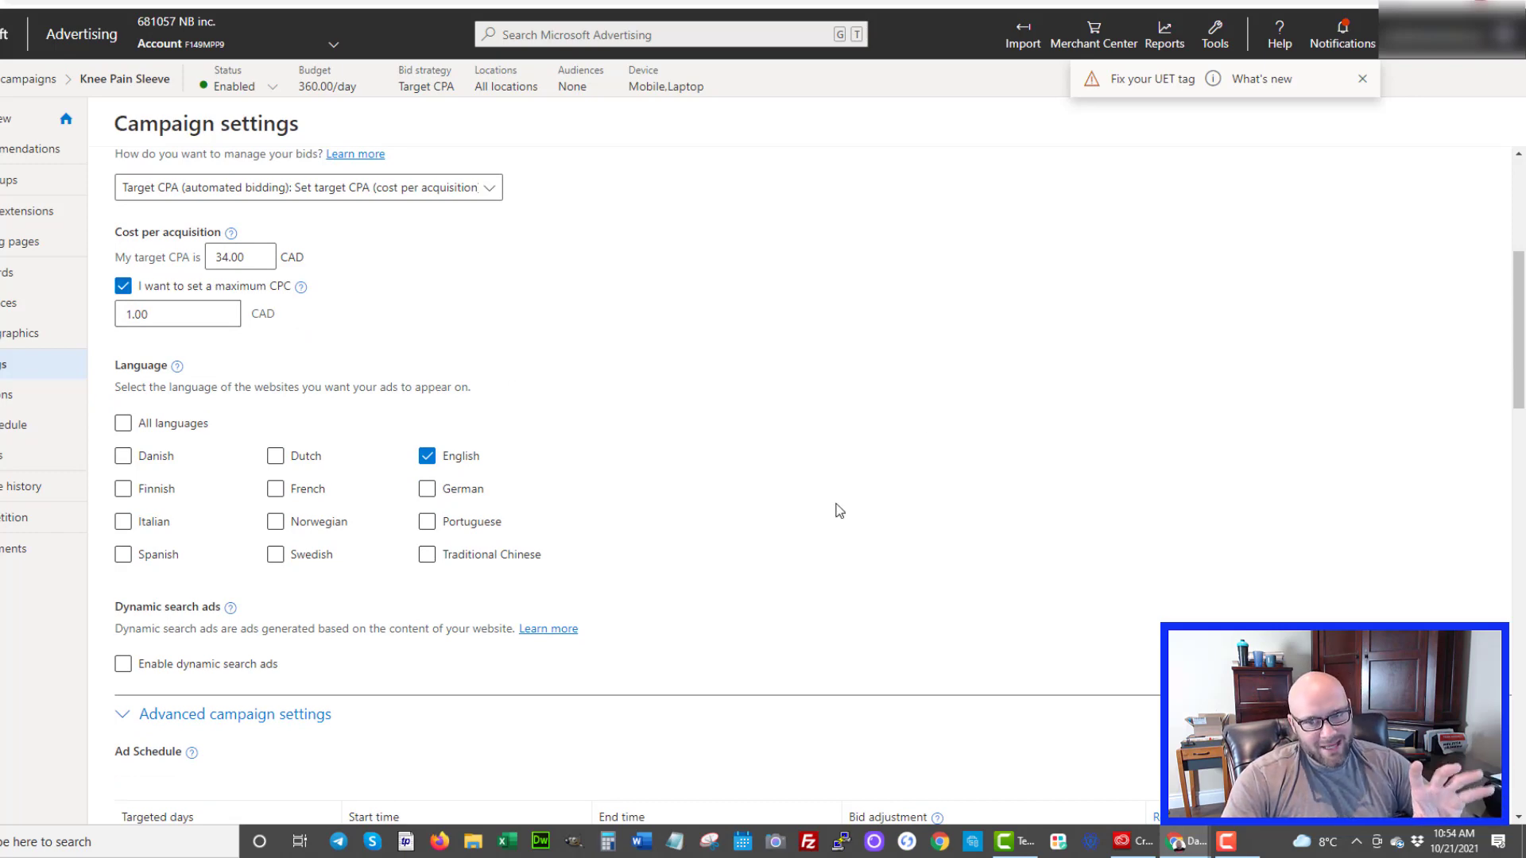
pyautogui.scroll(-4, 582, 551)
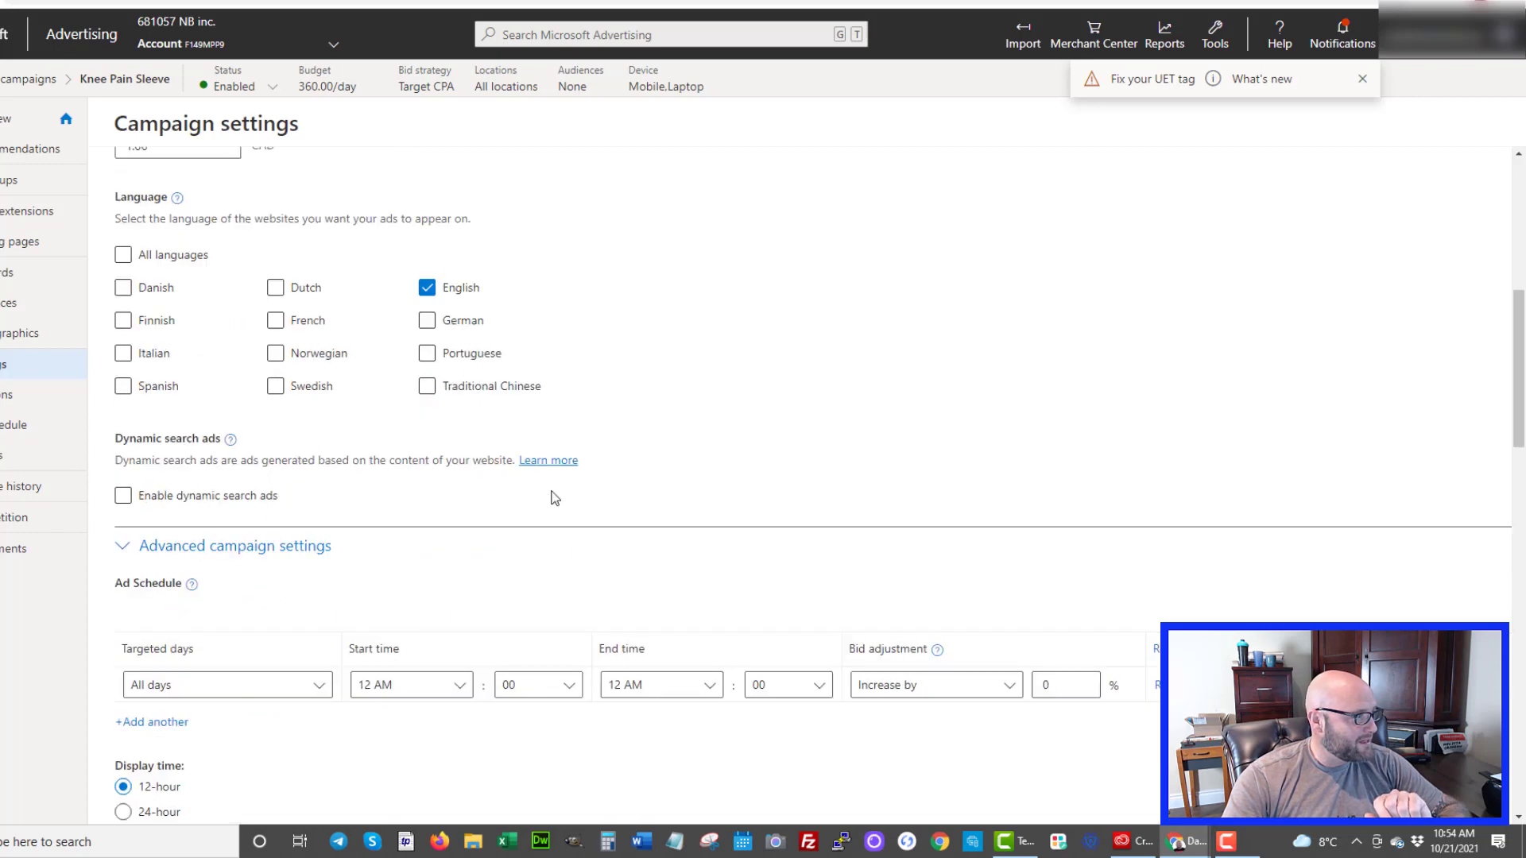
pyautogui.scroll(-1, 552, 500)
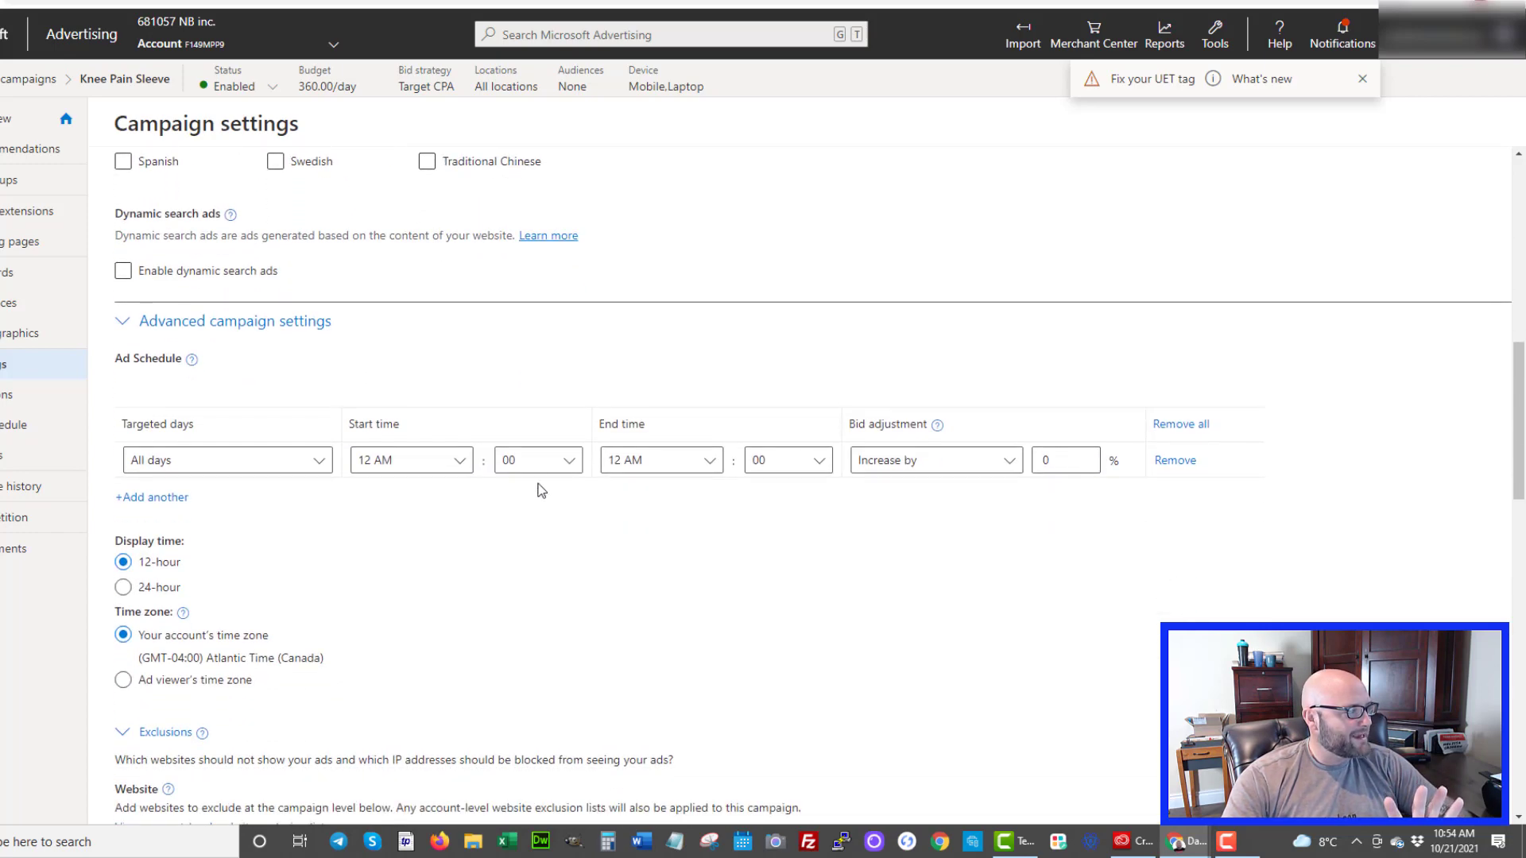
pyautogui.scroll(3, 607, 386)
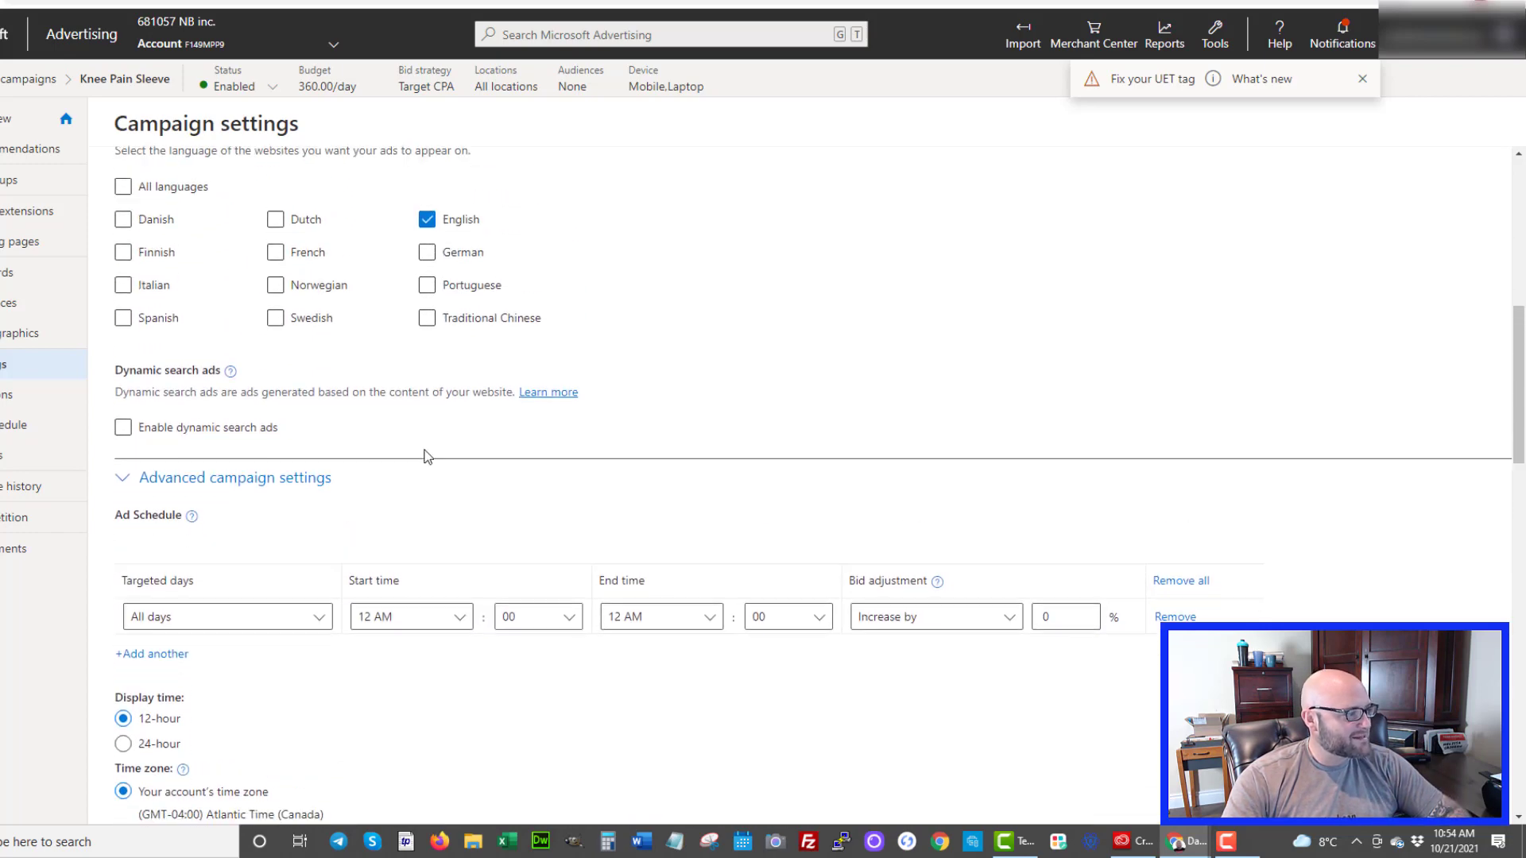
pyautogui.scroll(-1, 423, 456)
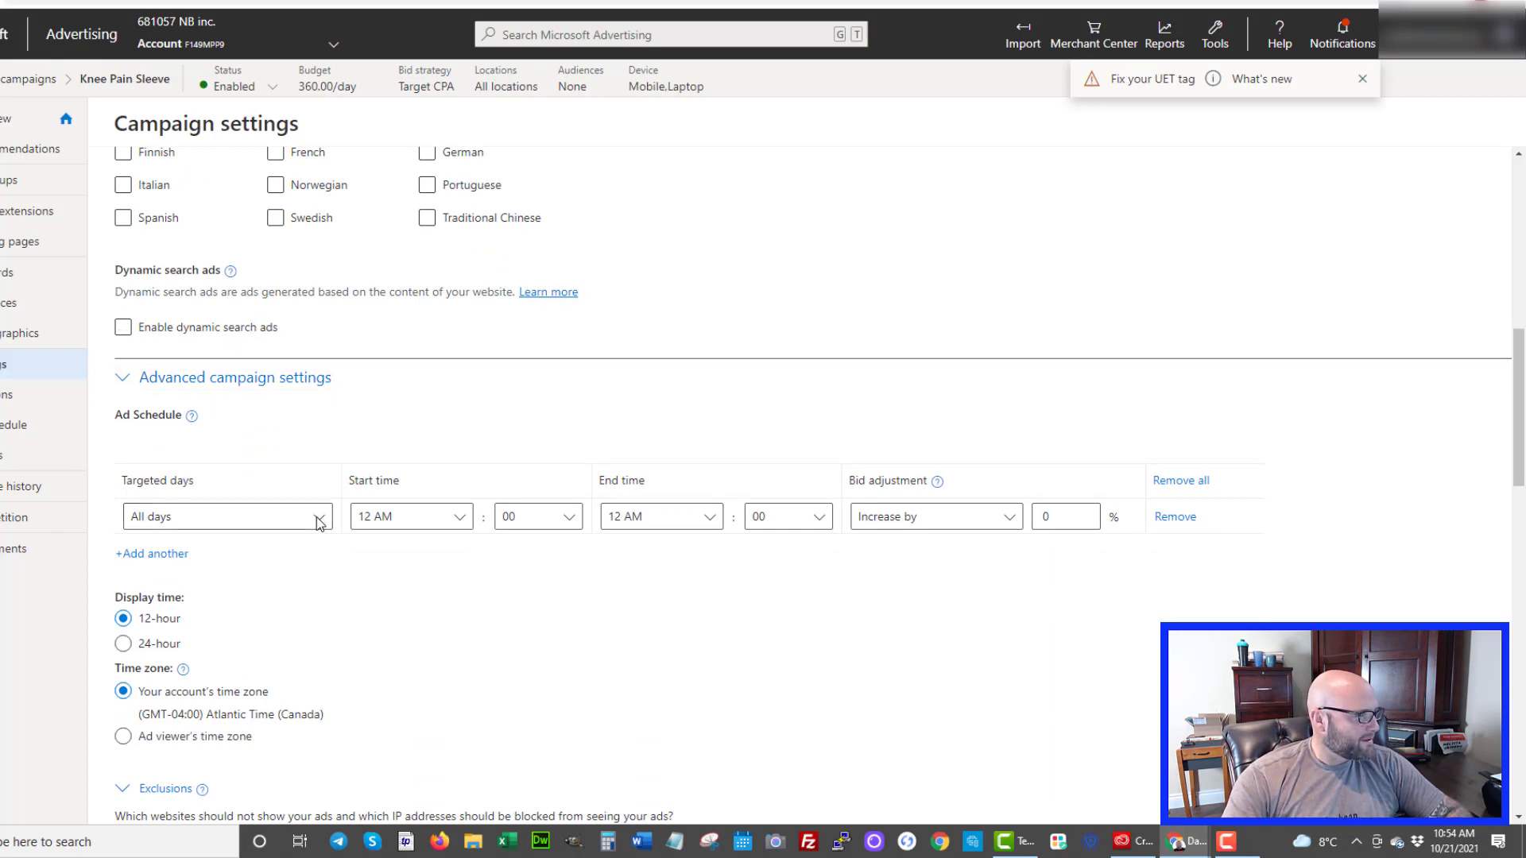
pyautogui.scroll(-5, 317, 524)
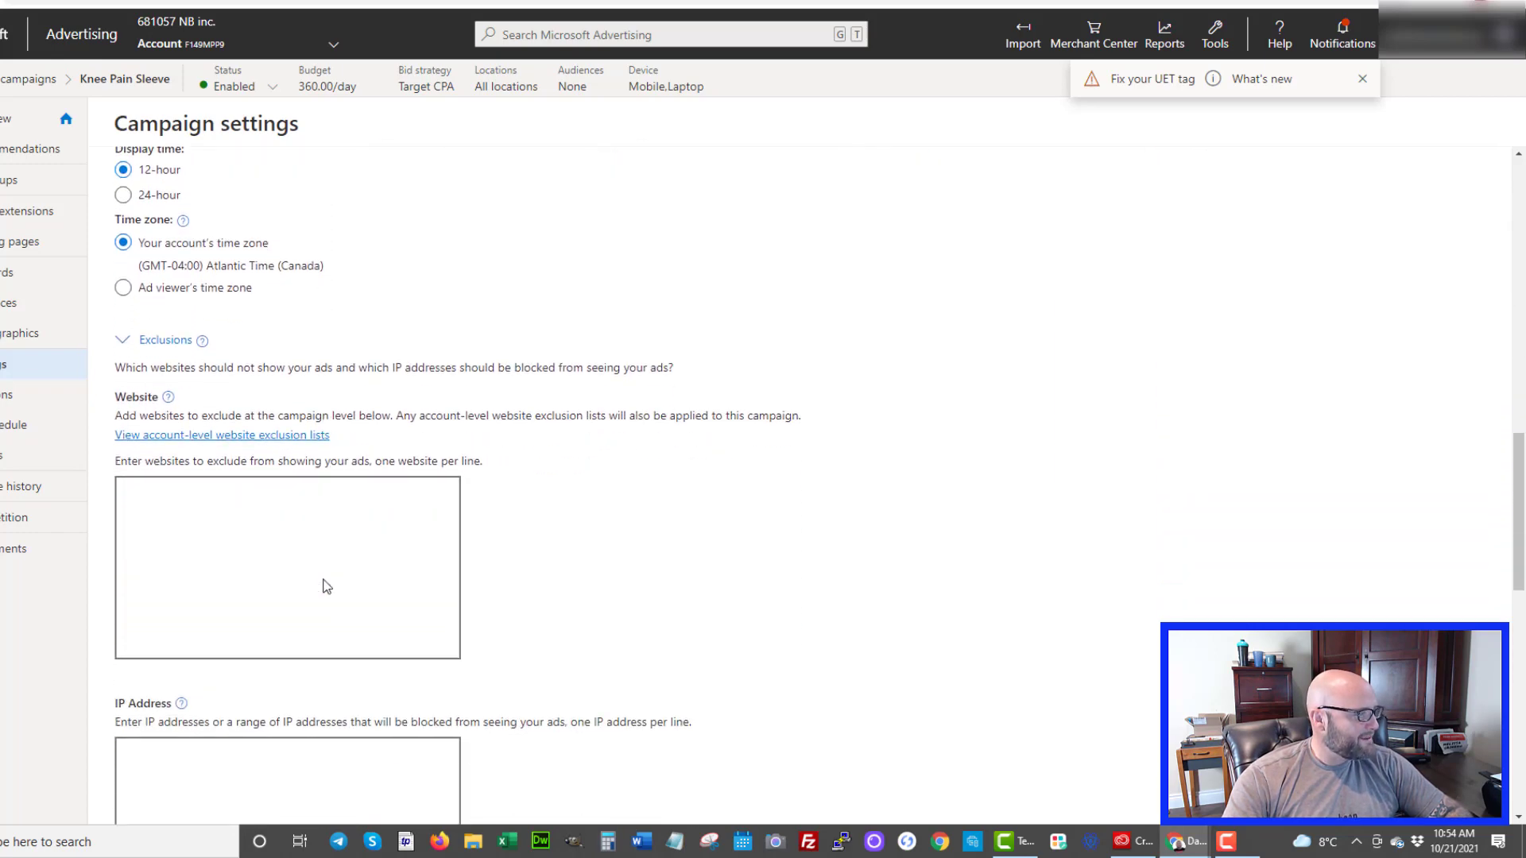
pyautogui.scroll(-3, 323, 586)
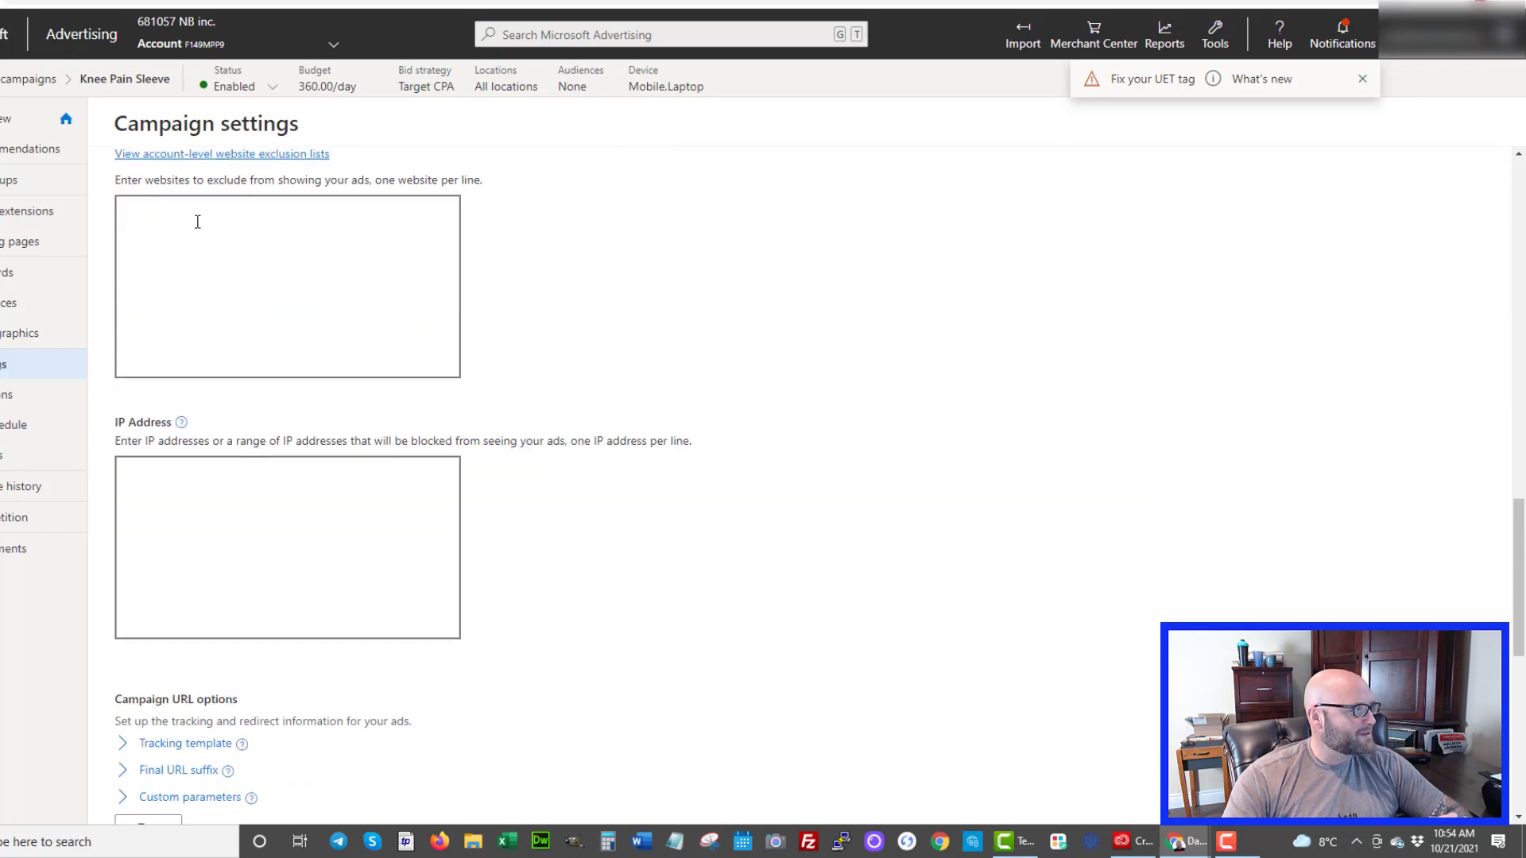
pyautogui.scroll(1, 217, 286)
pyautogui.scroll(-2, 241, 453)
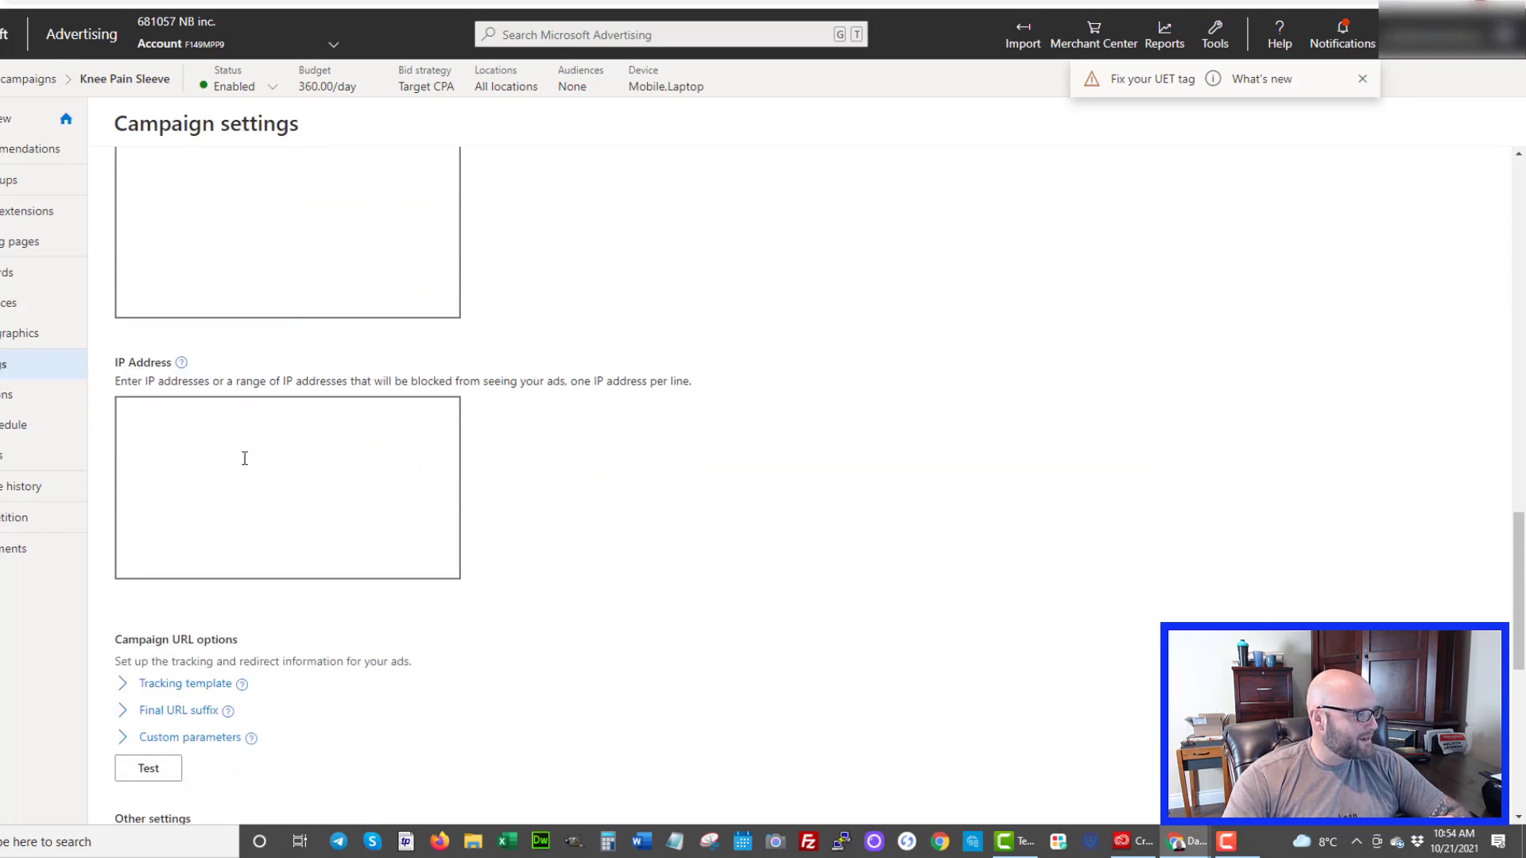
pyautogui.scroll(-1, 245, 458)
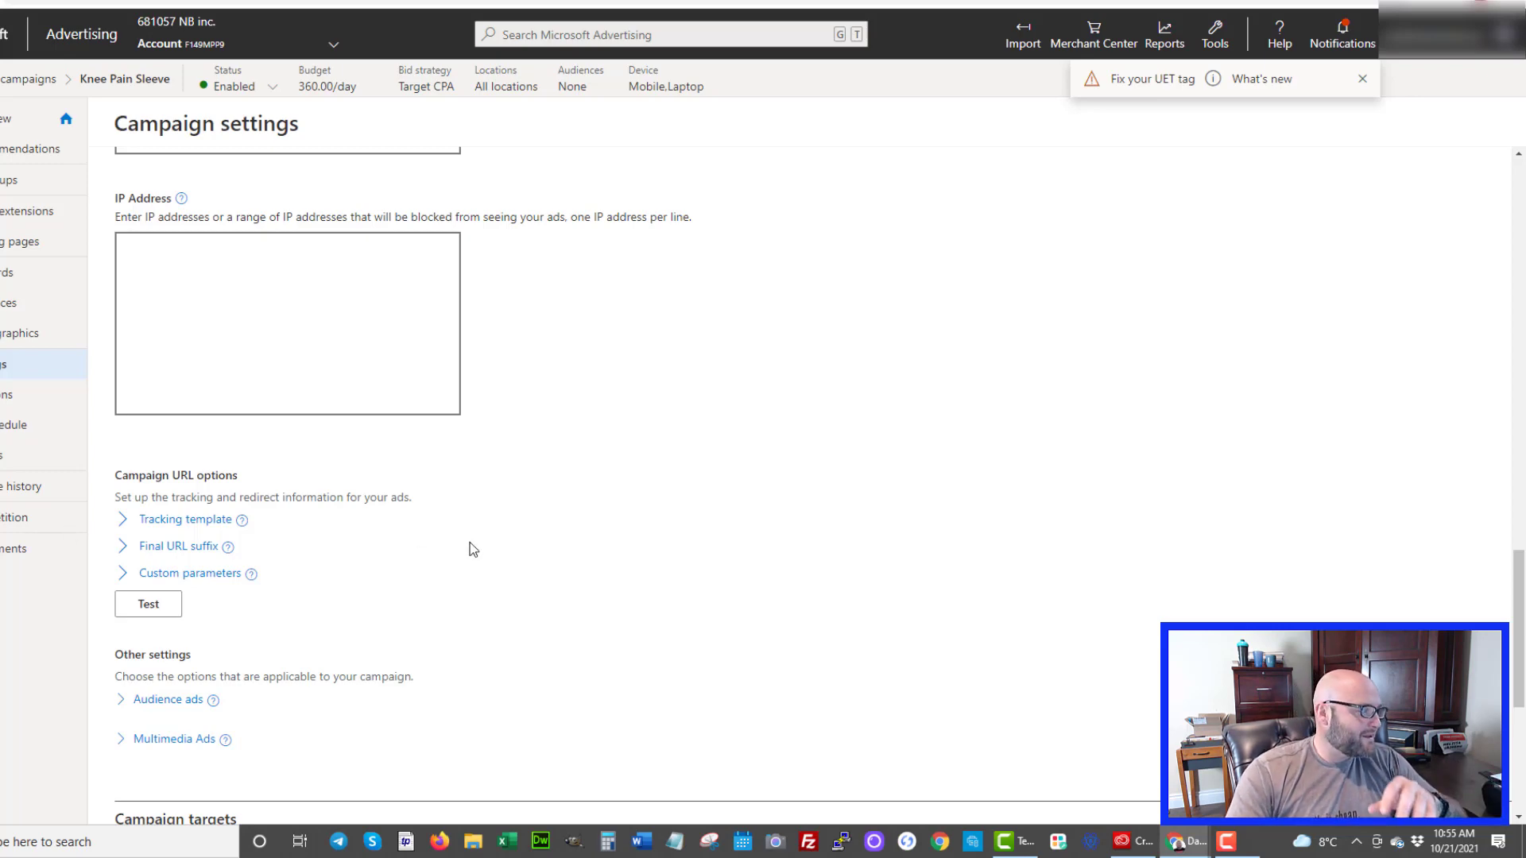
pyautogui.scroll(-2, 461, 543)
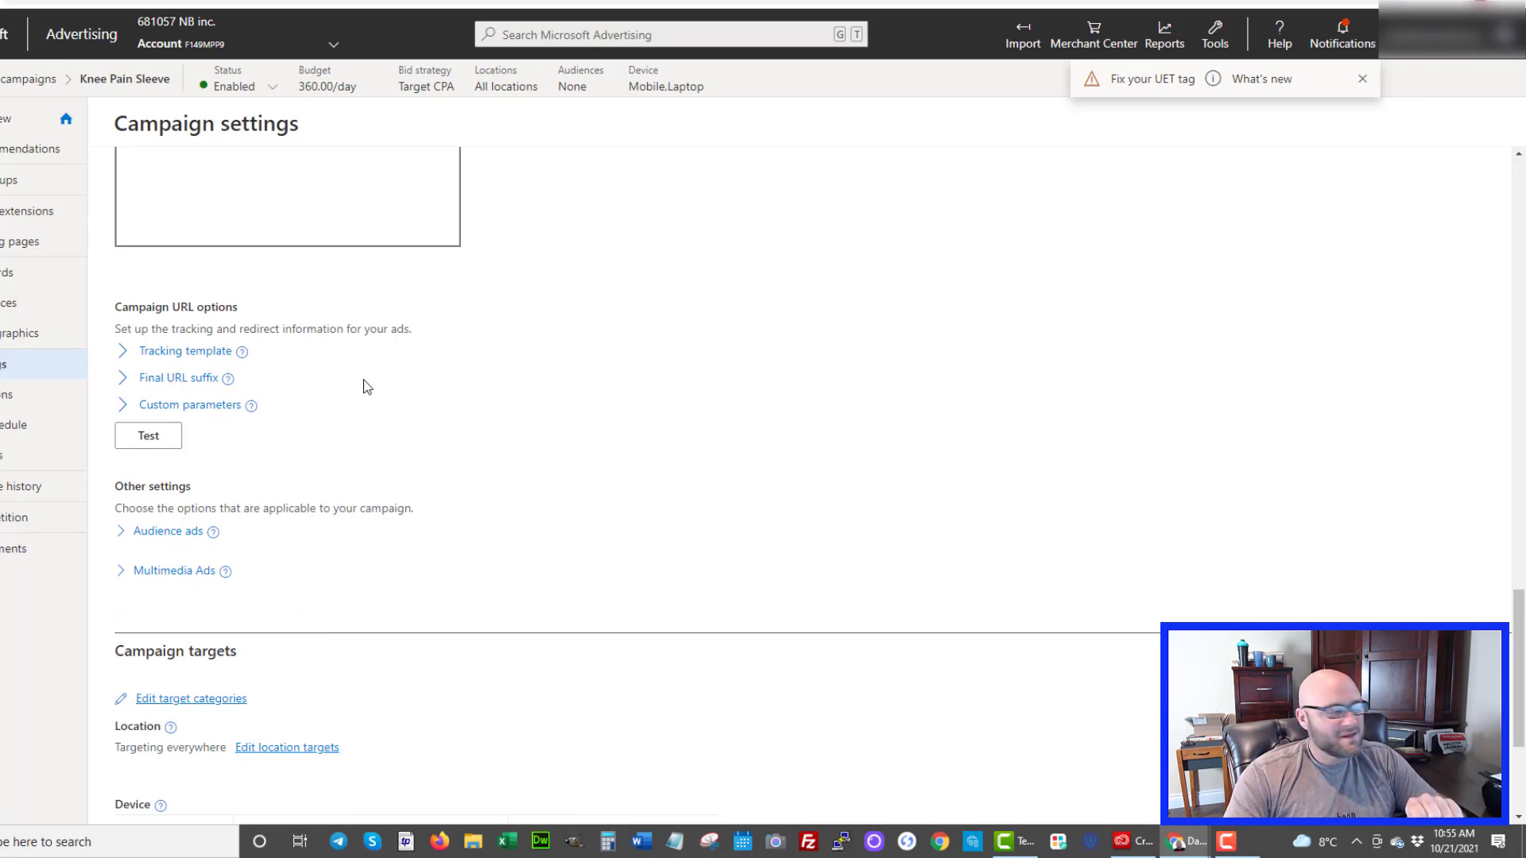
pyautogui.scroll(-3, 360, 381)
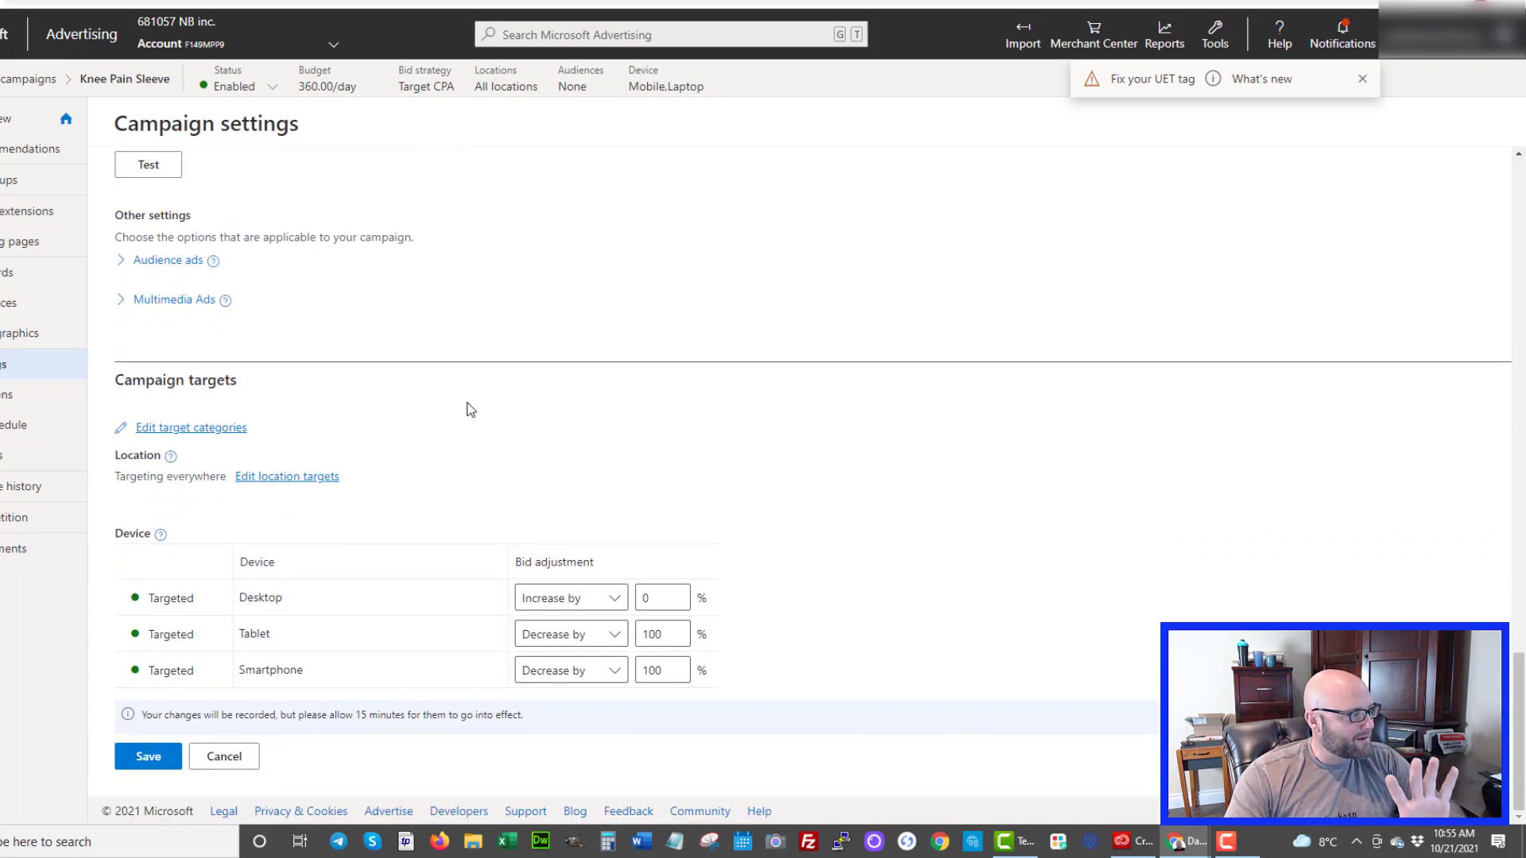
pyautogui.scroll(1, 470, 409)
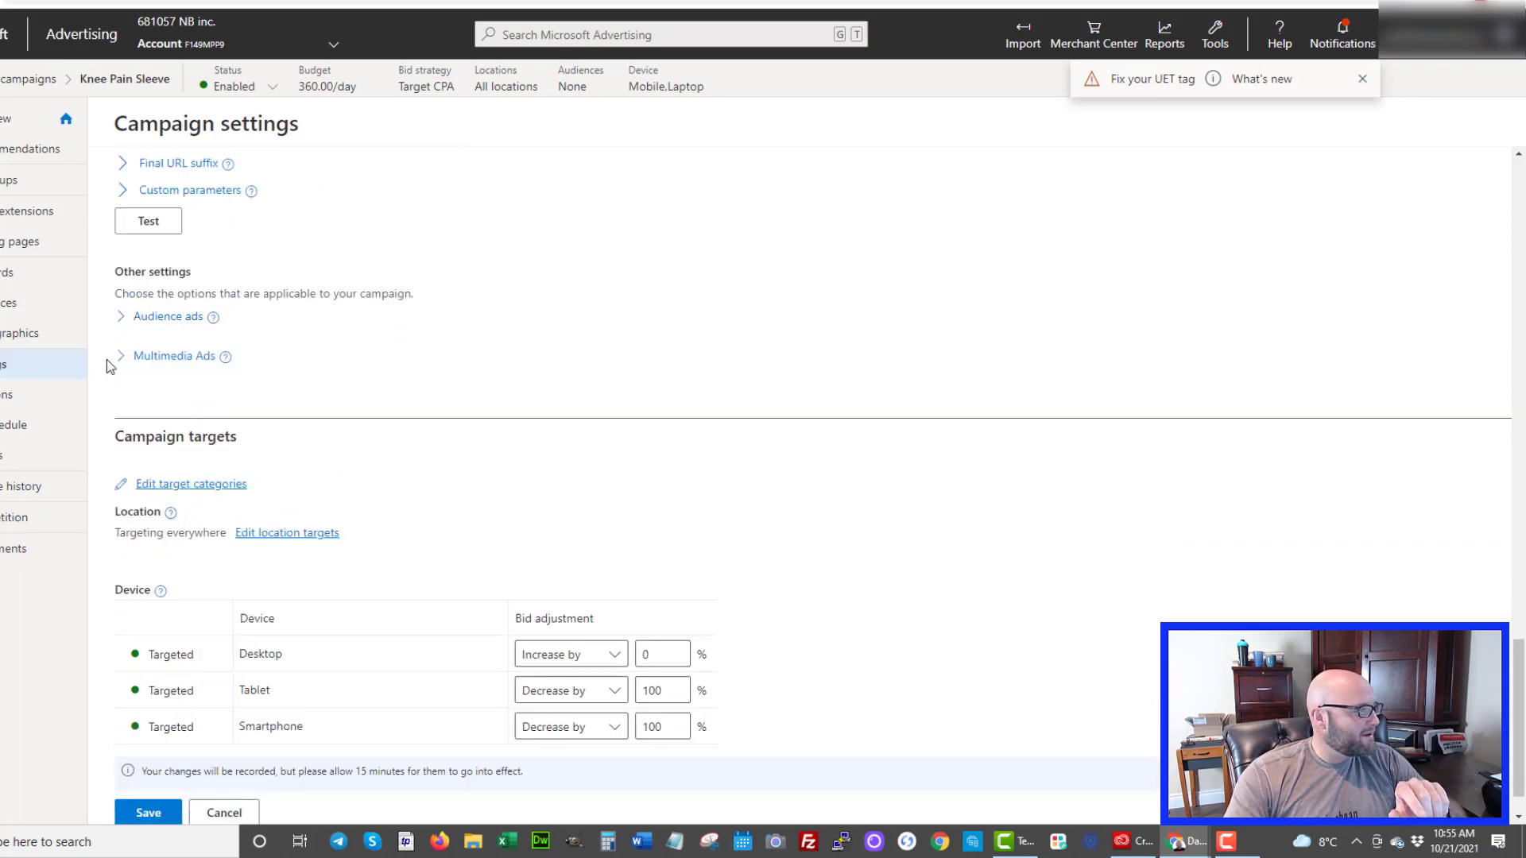
pyautogui.scroll(-1, 424, 485)
pyautogui.scroll(3, 471, 454)
pyautogui.scroll(-2, 465, 457)
pyautogui.scroll(-1, 464, 465)
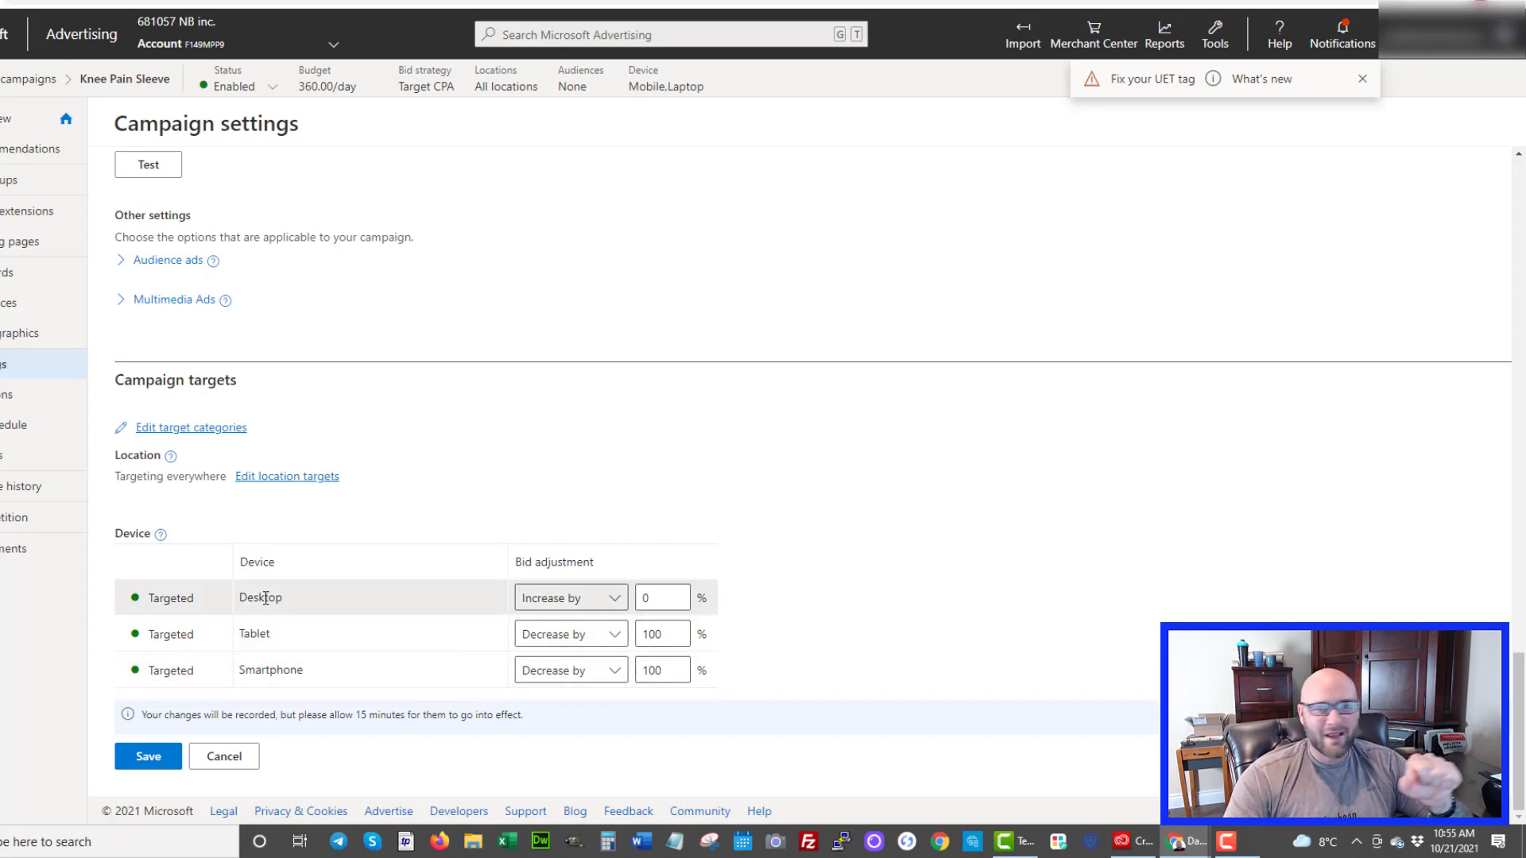
pyautogui.scroll(9, 499, 462)
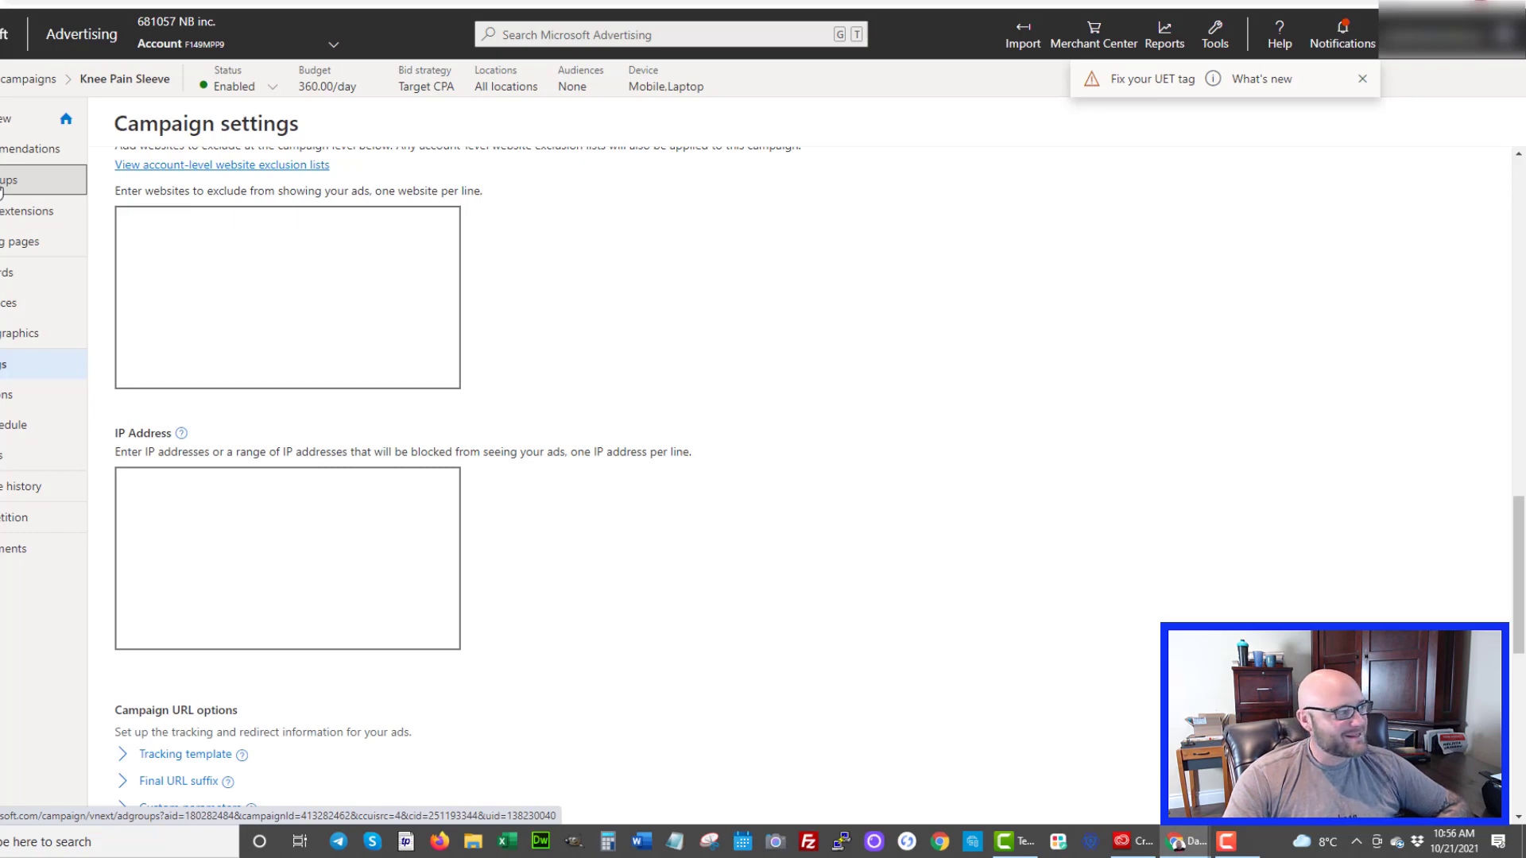
# Step: Go from campaign settings to the Knee Pain Sleeve campaign's Ad groups
pyautogui.click(3, 184)
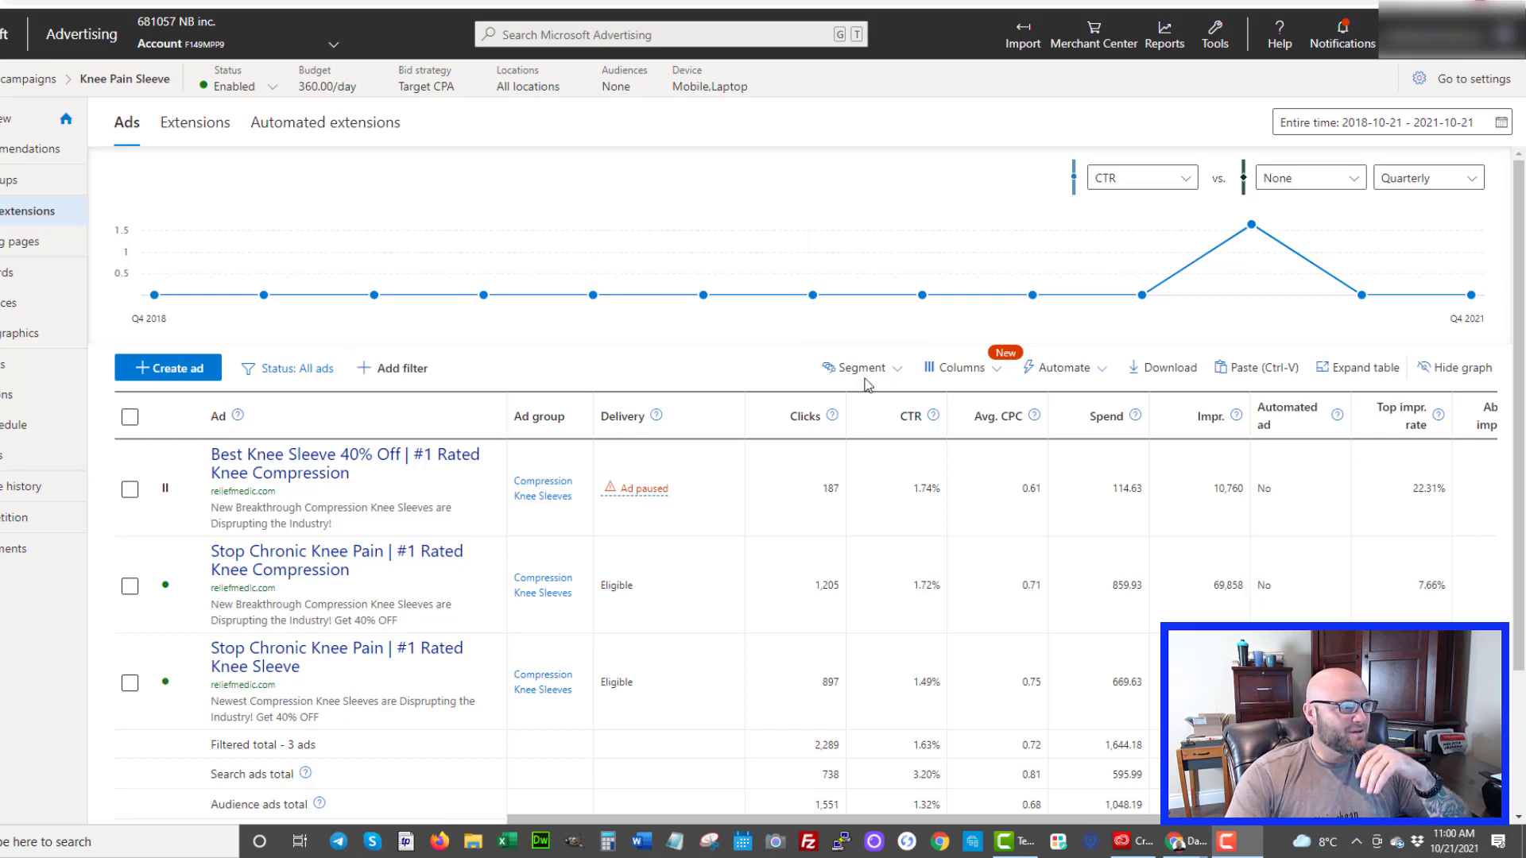
pyautogui.click(949, 367)
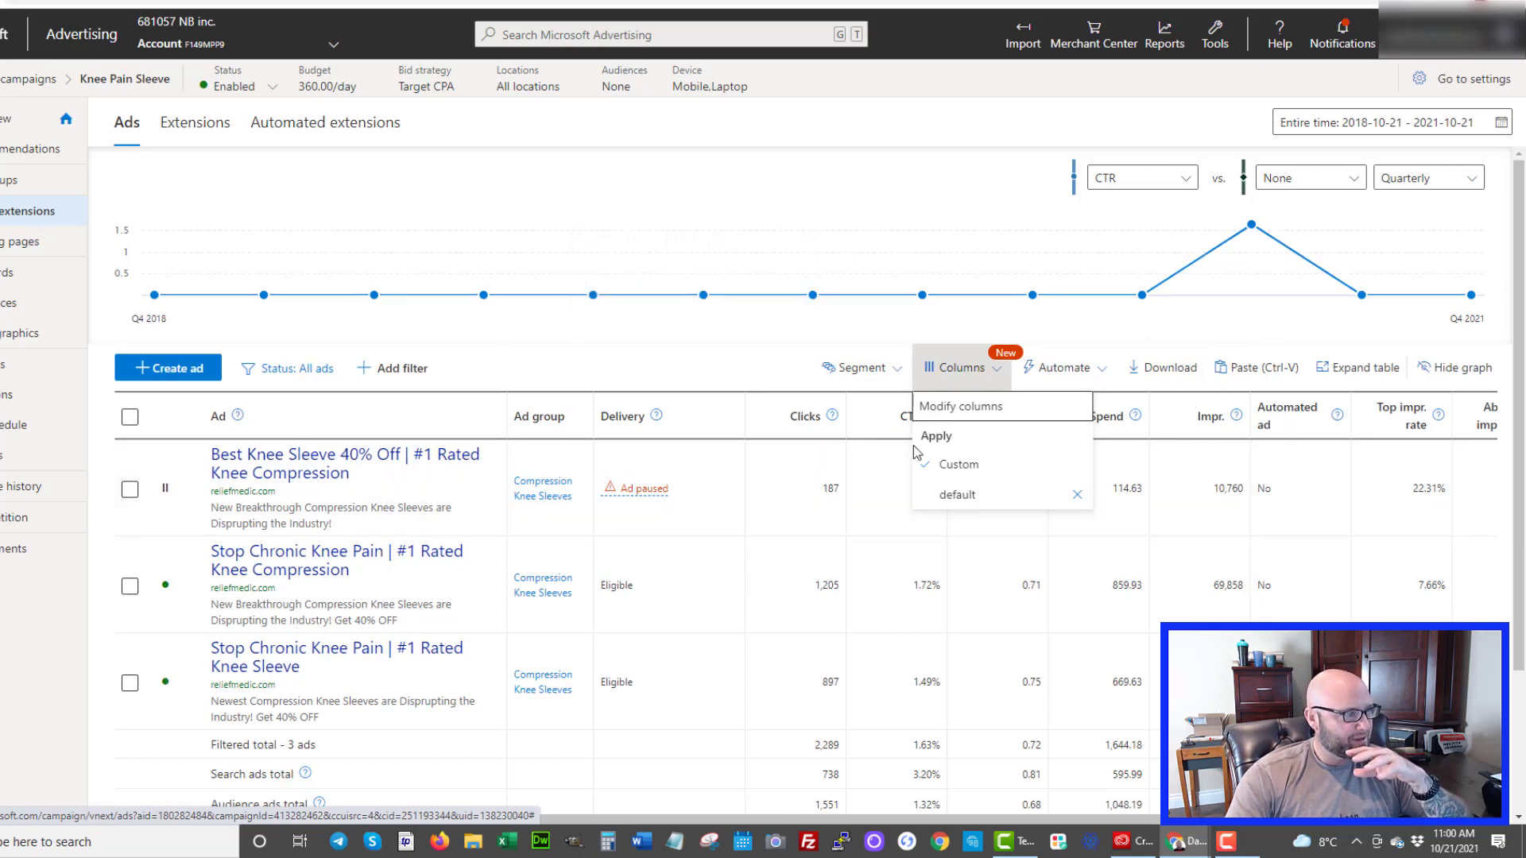
pyautogui.click(671, 356)
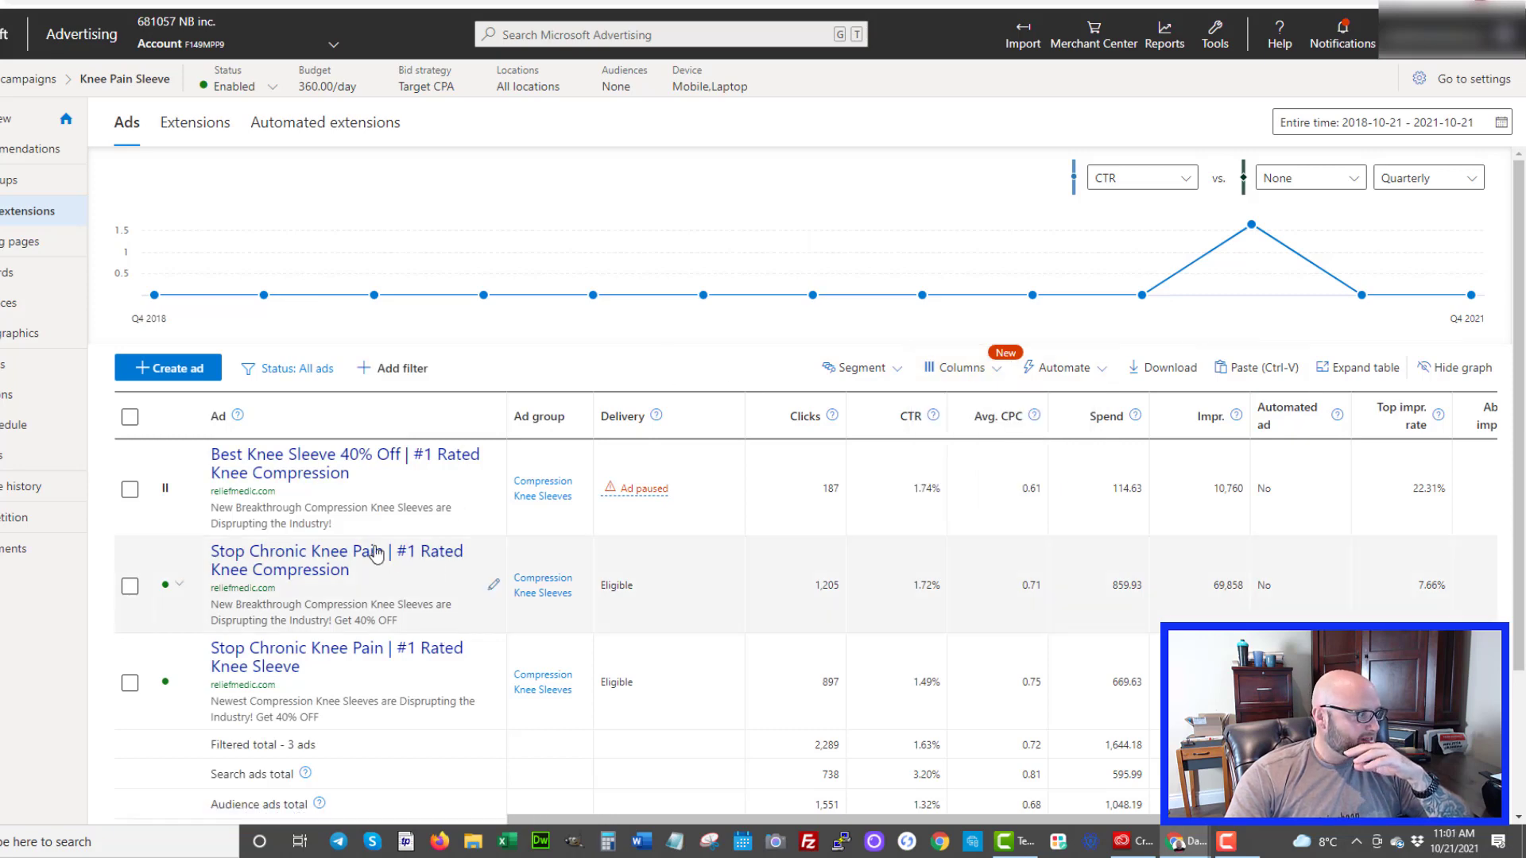
pyautogui.scroll(-1, 469, 588)
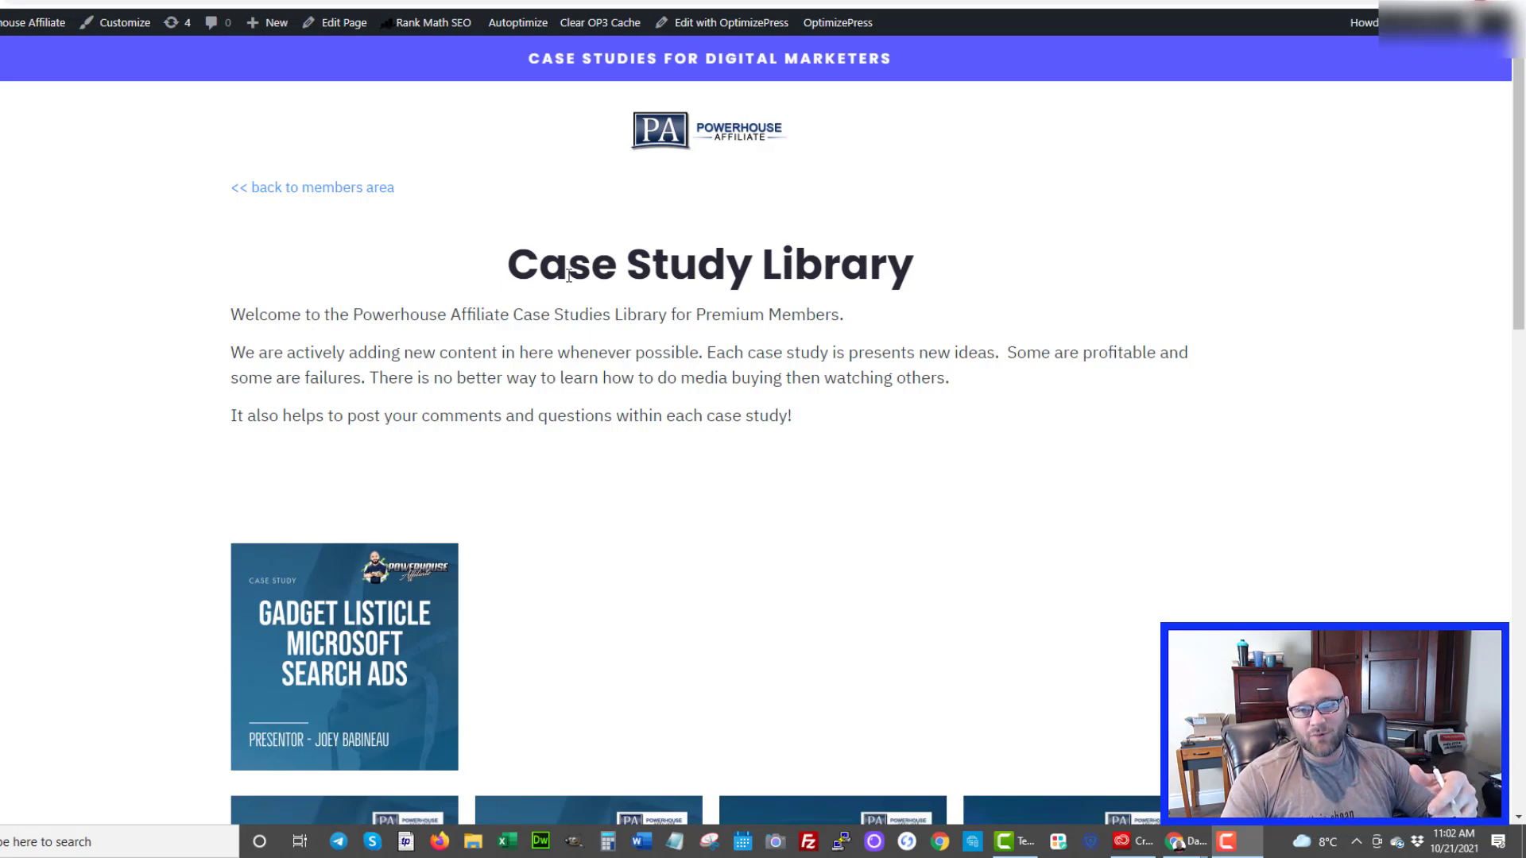
# Step: Scroll through the Powerhouse Affiliate Case Study Library tiles
pyautogui.scroll(-3, 569, 274)
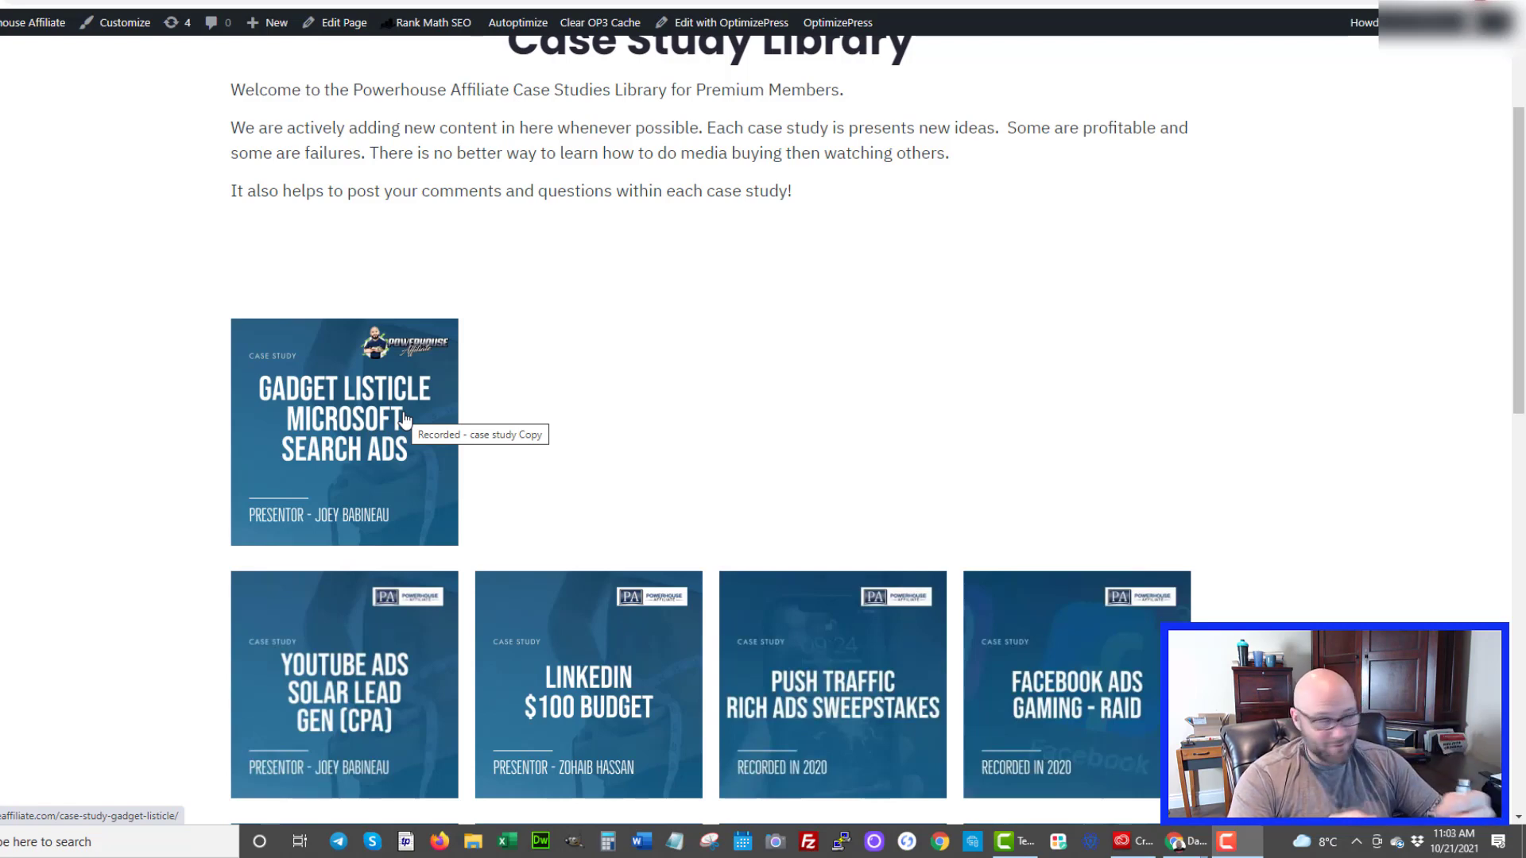
pyautogui.scroll(-3, 403, 418)
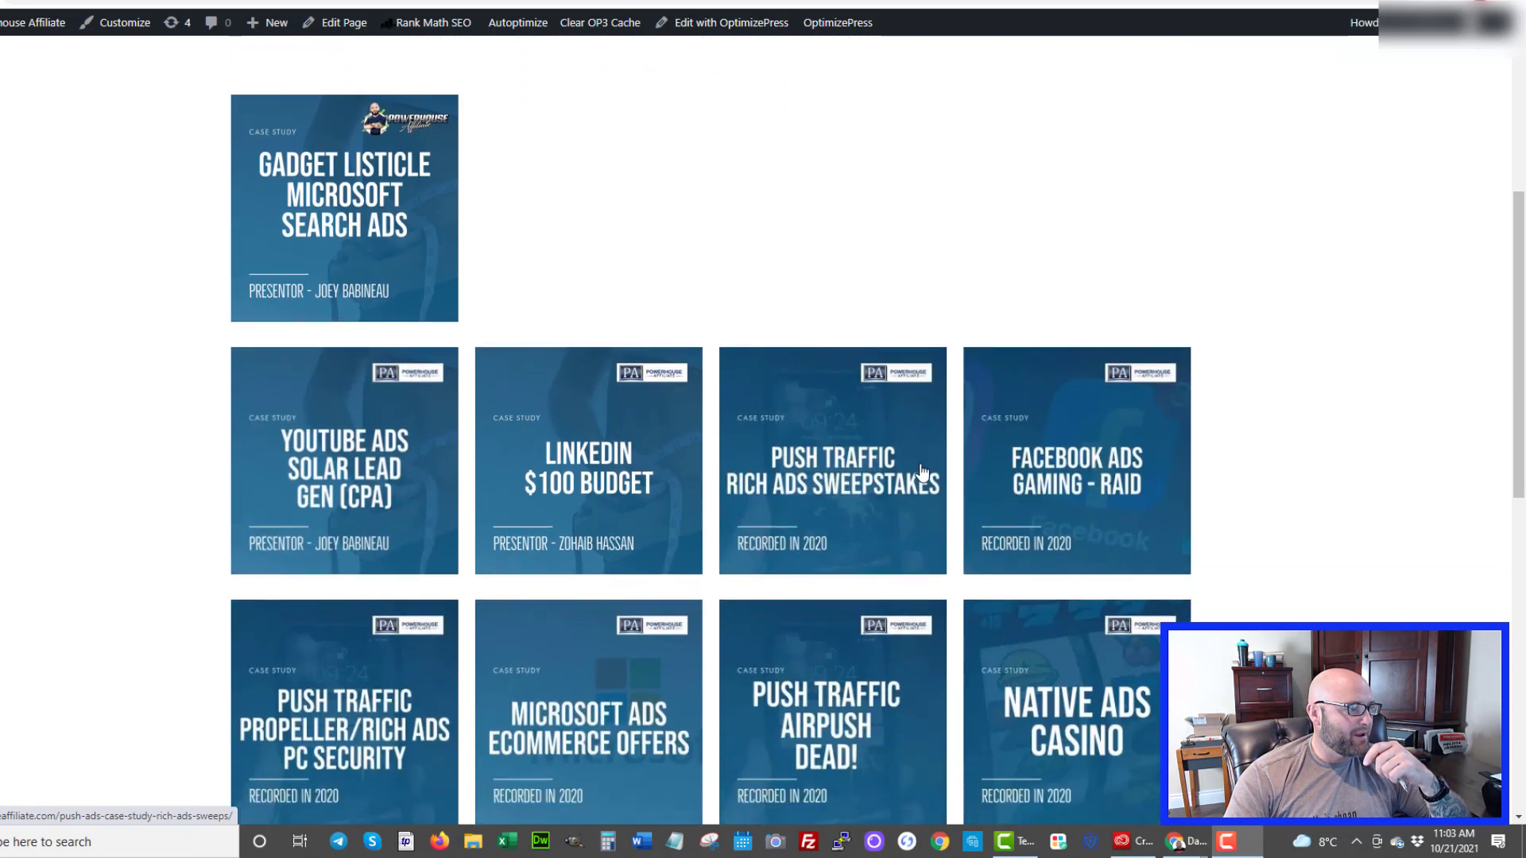
pyautogui.scroll(-2, 807, 493)
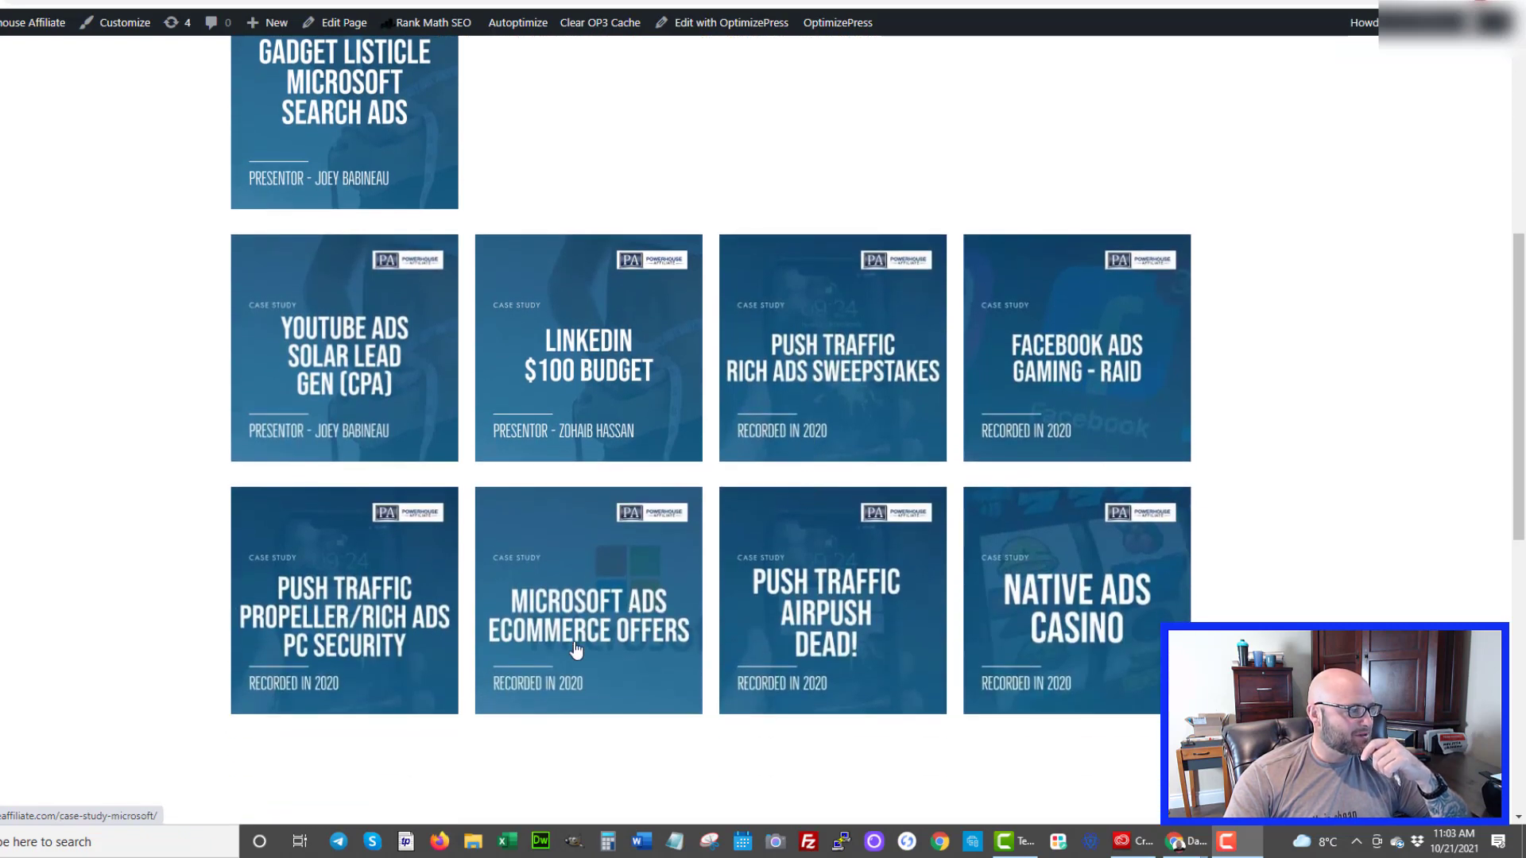
pyautogui.scroll(1, 545, 620)
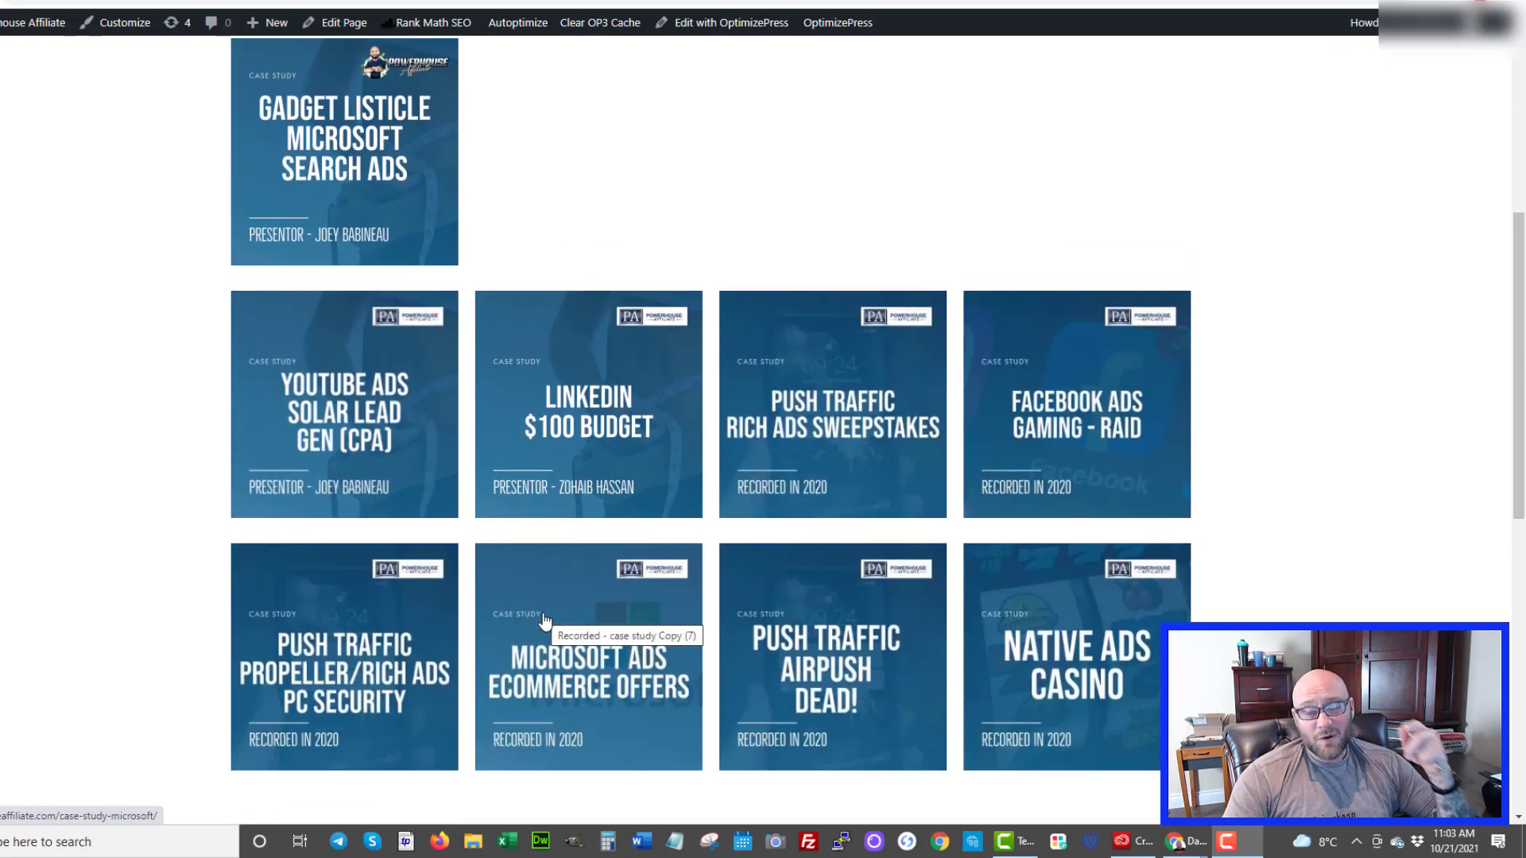
pyautogui.scroll(3, 545, 619)
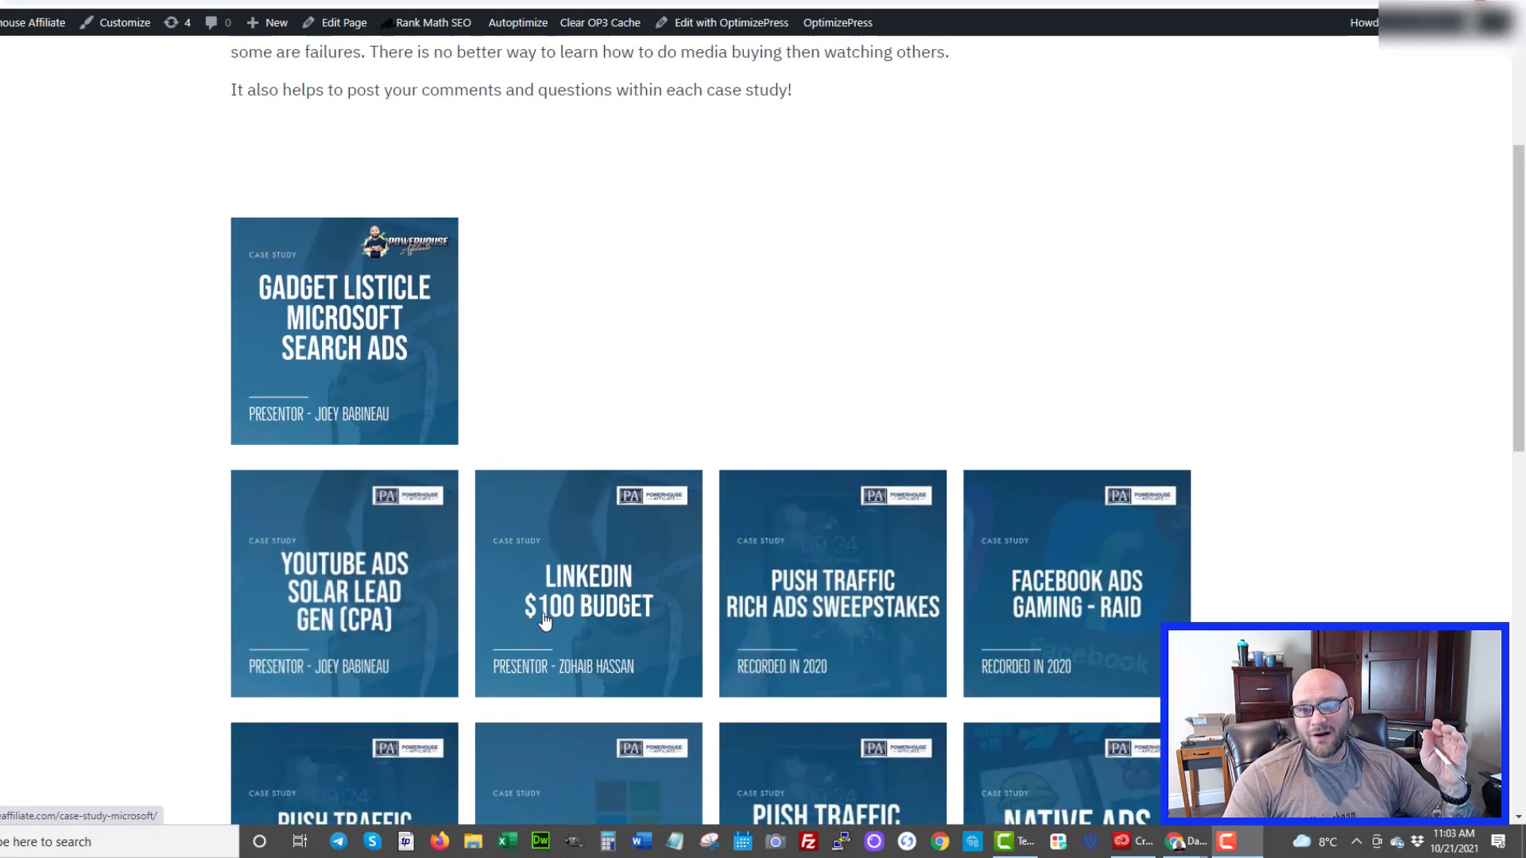
pyautogui.scroll(4, 546, 619)
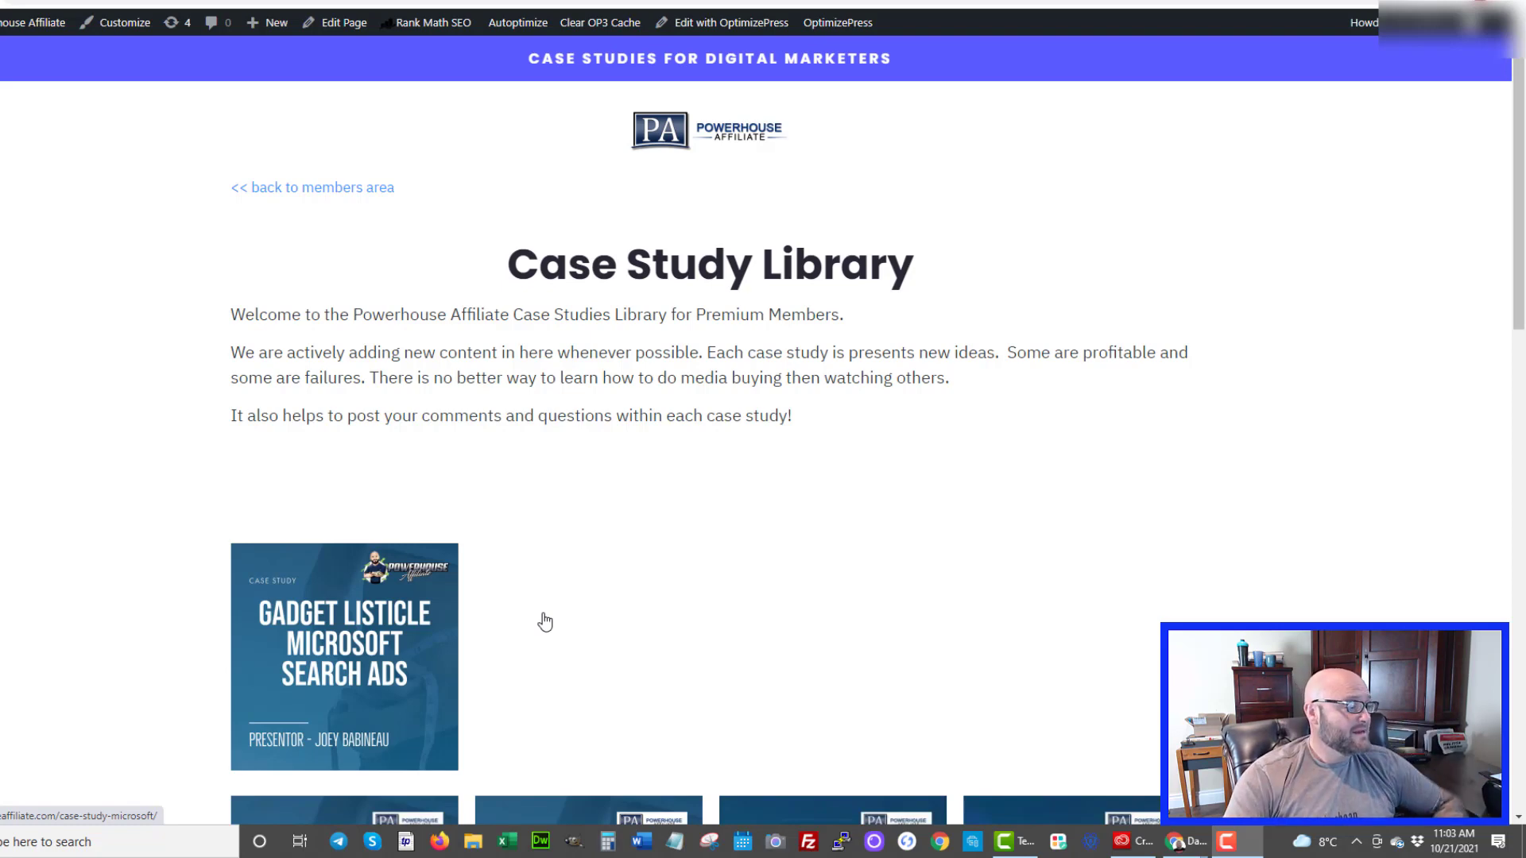
pyautogui.scroll(-6, 814, 347)
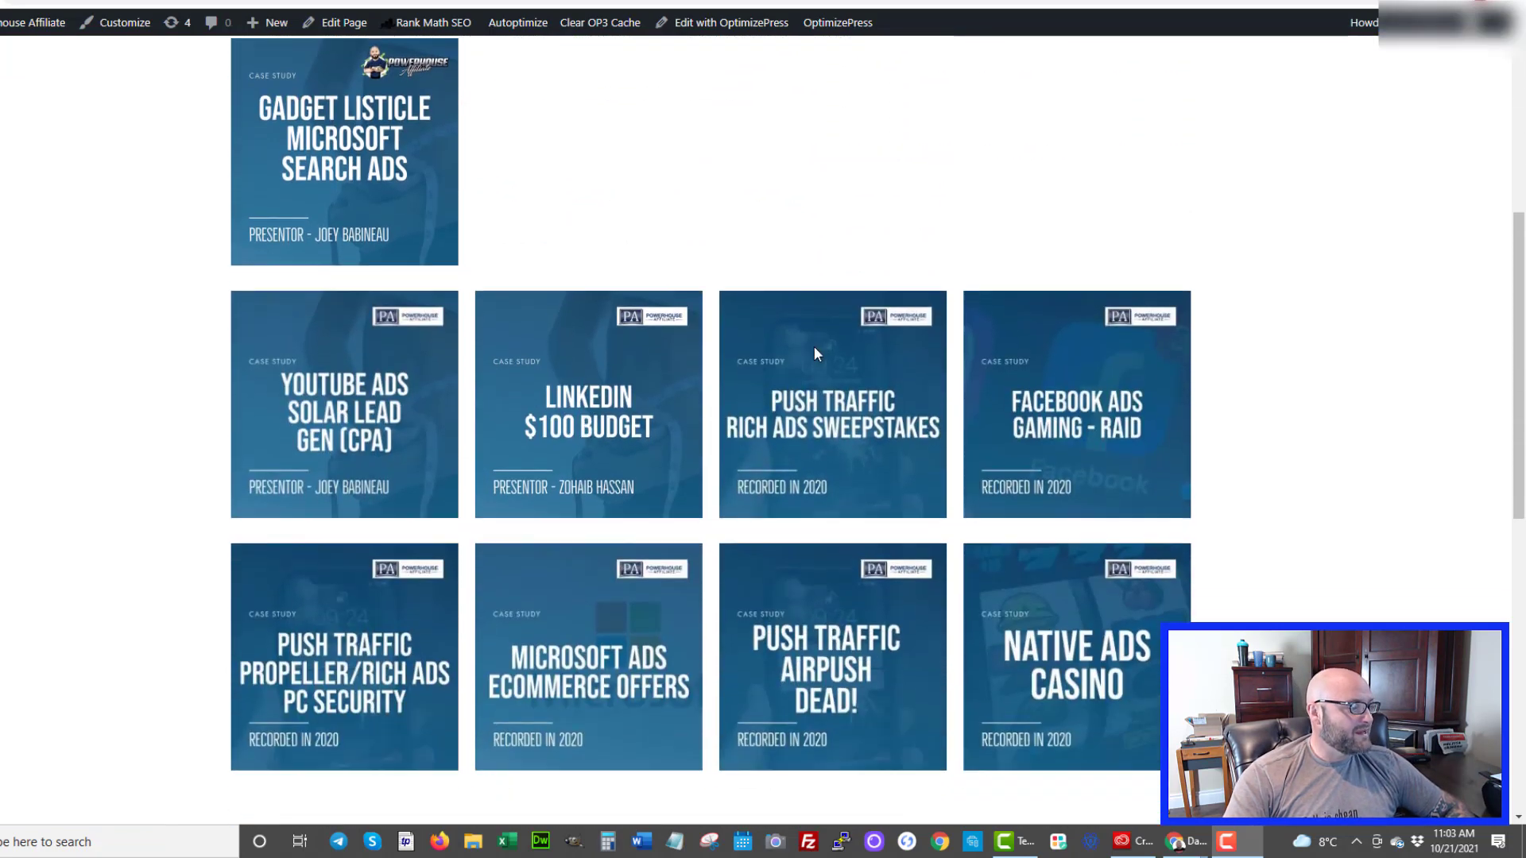
pyautogui.scroll(4, 817, 351)
# Step: Move past the ads table to the Google Trends 'gifts' chart for Canada since 2004
pyautogui.hotkey('ctrl', 'Tab')
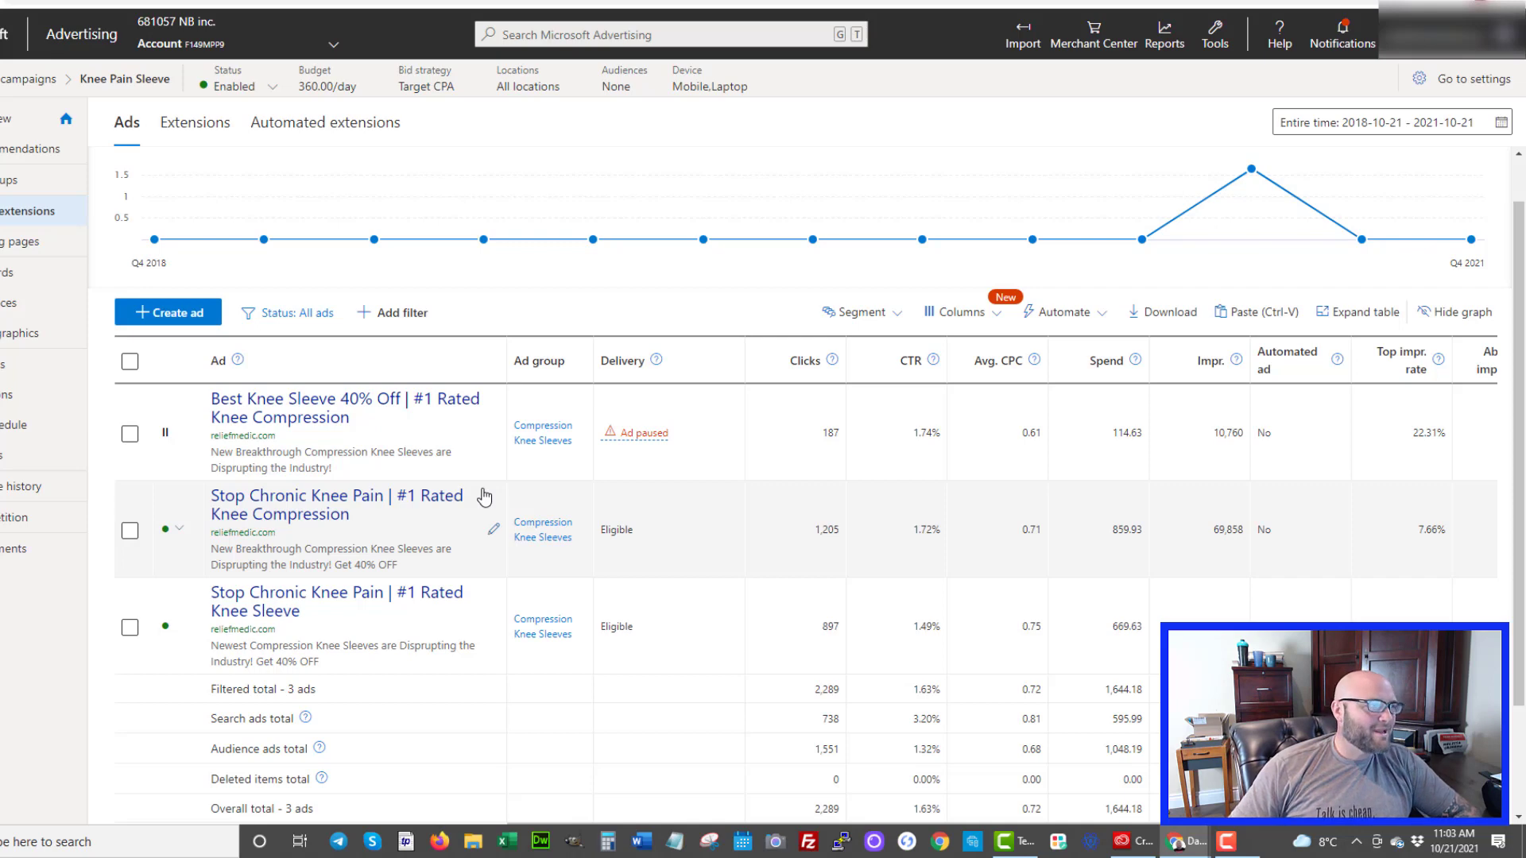
pyautogui.hotkey('ctrl', 'Tab')
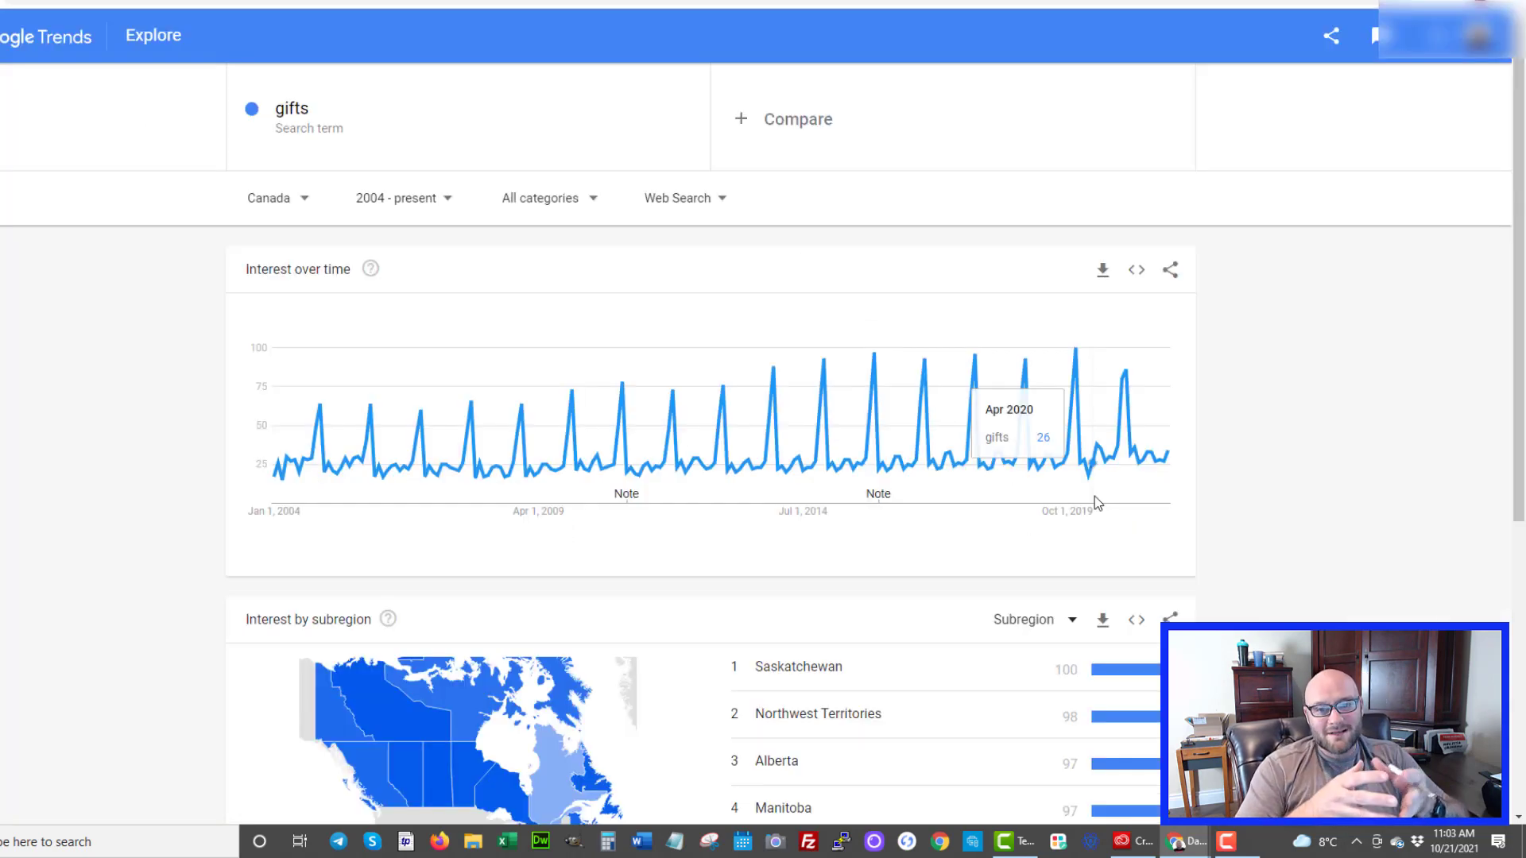